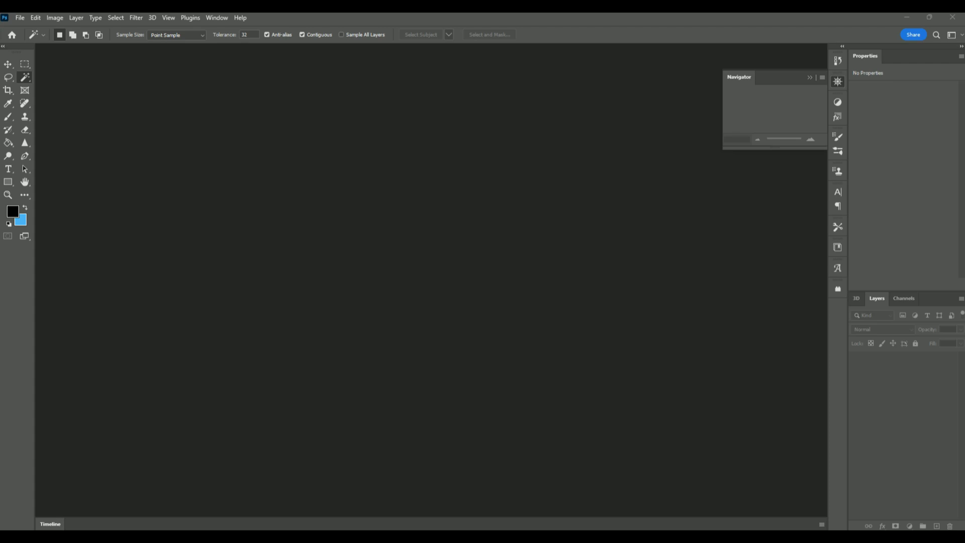
Create a 1920 × 1080 px document at 100 pixels/inch and place the portrait photo of the singer into it.
click(20, 19)
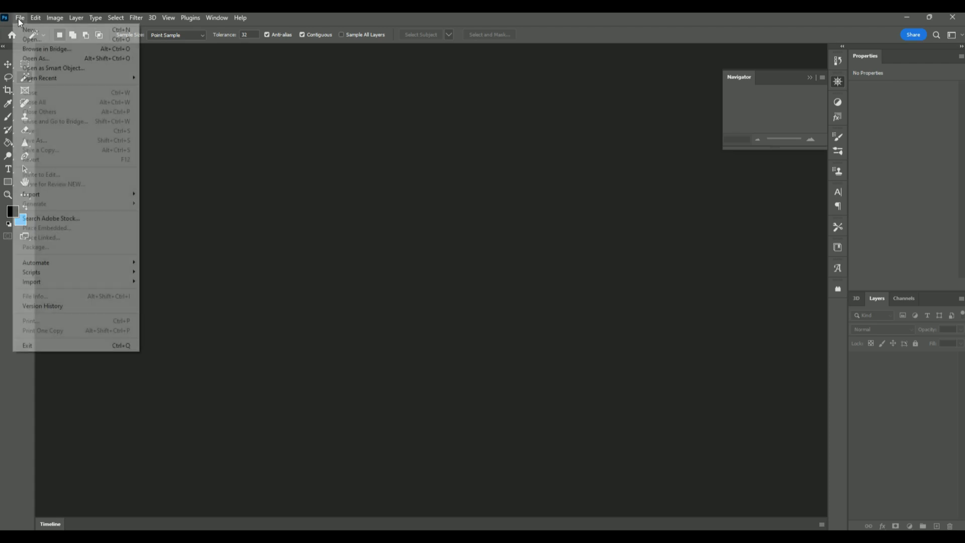
click(30, 30)
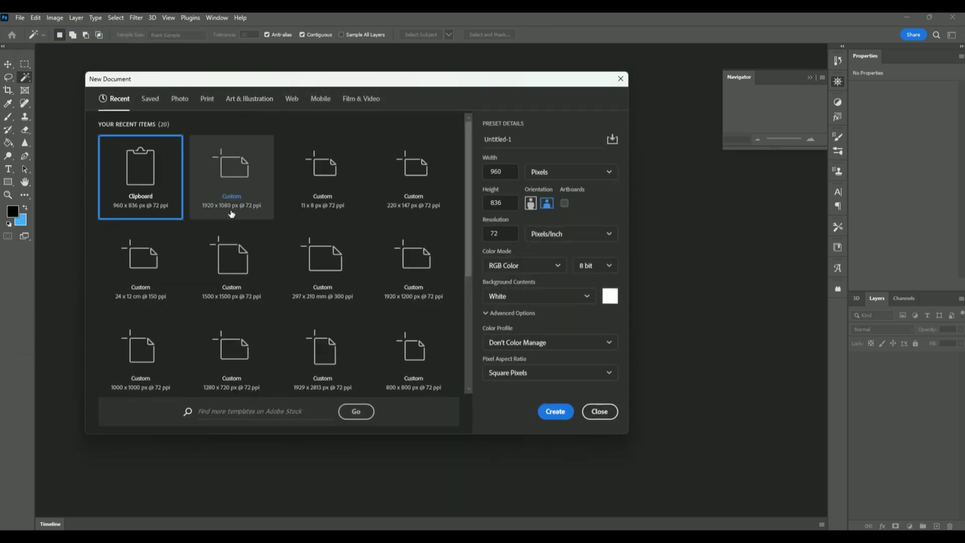
click(250, 183)
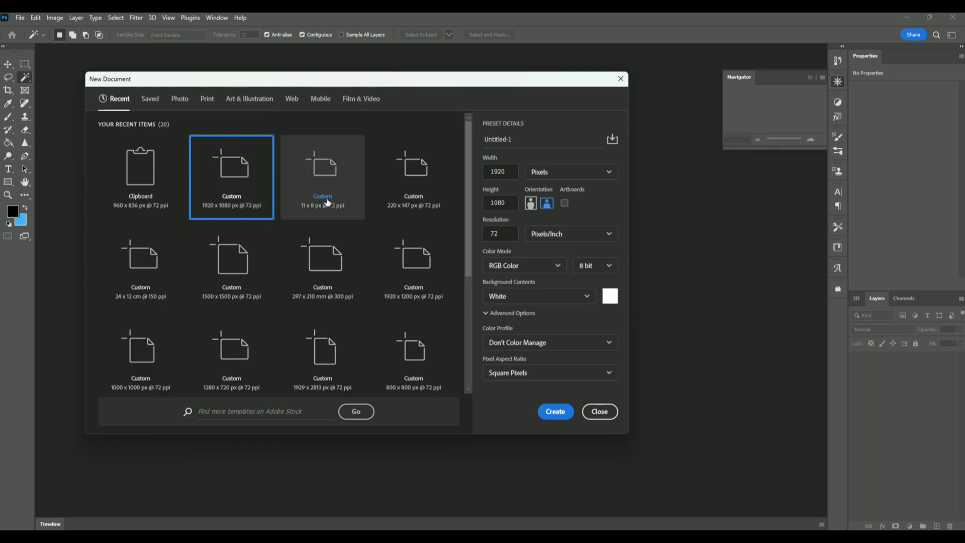
click(510, 236)
text(00)
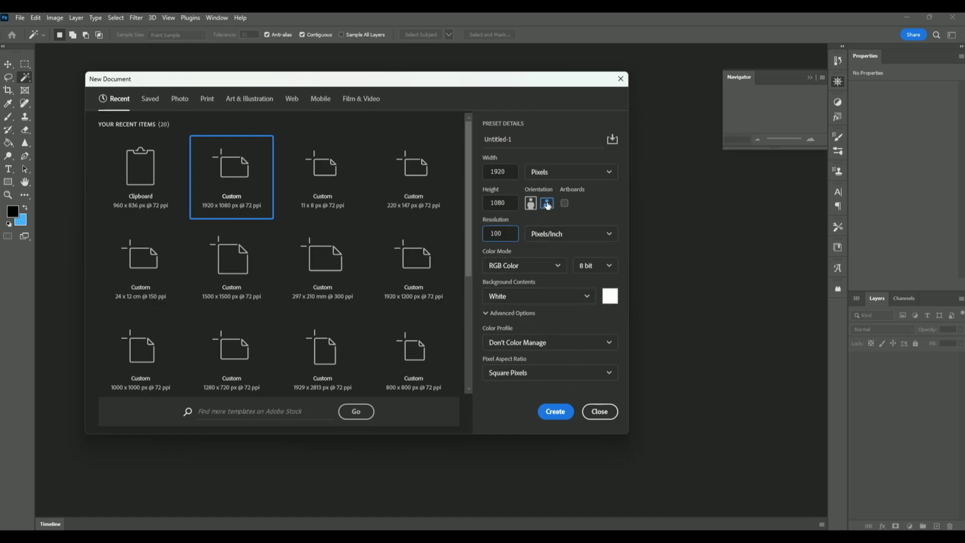
click(555, 412)
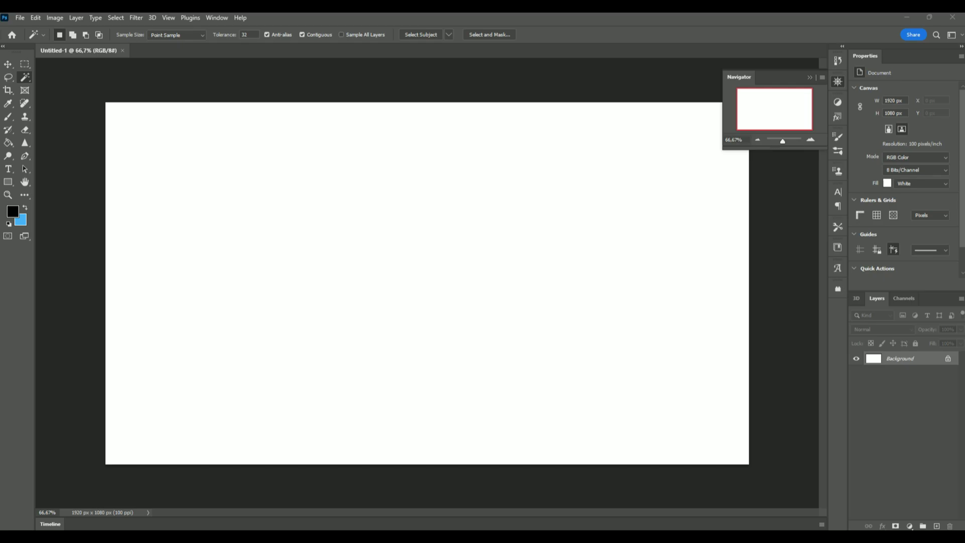
drag(964, 382, 389, 315)
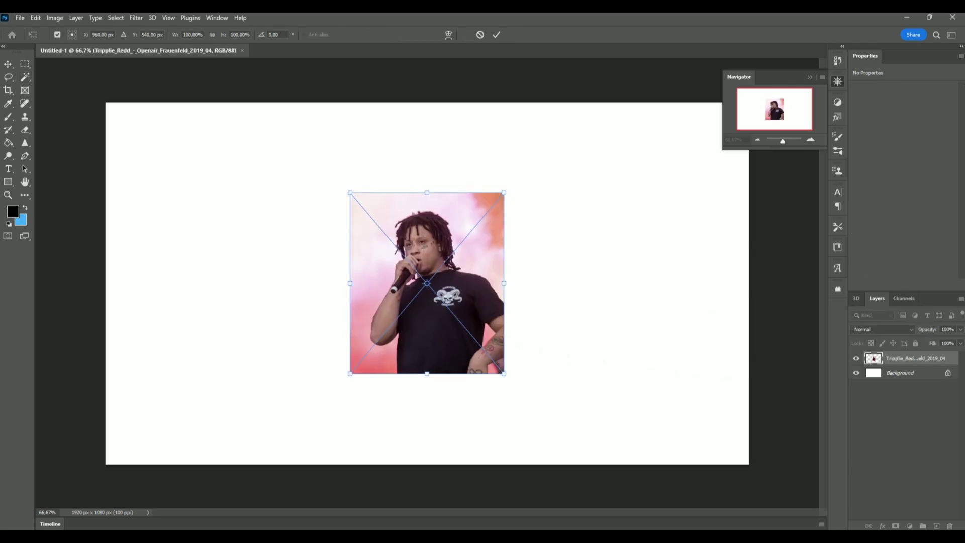
drag(444, 287, 476, 276)
drag(500, 195, 666, 73)
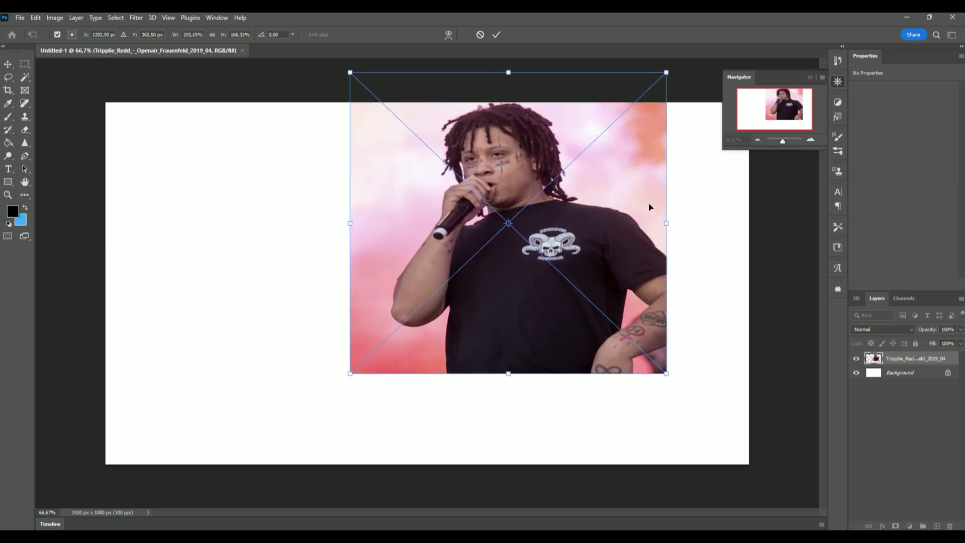
drag(668, 224, 678, 246)
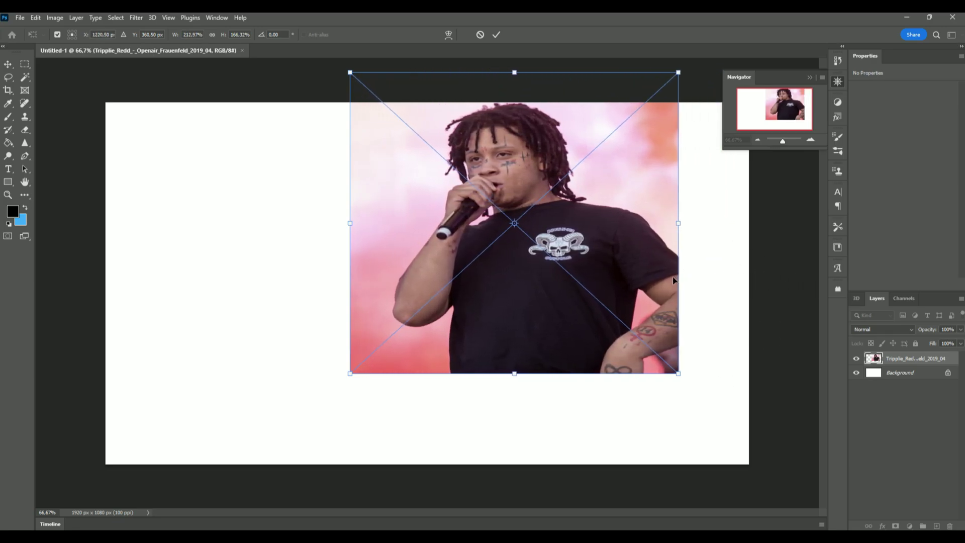
key(ctrl+z)
key(ctrl+z)
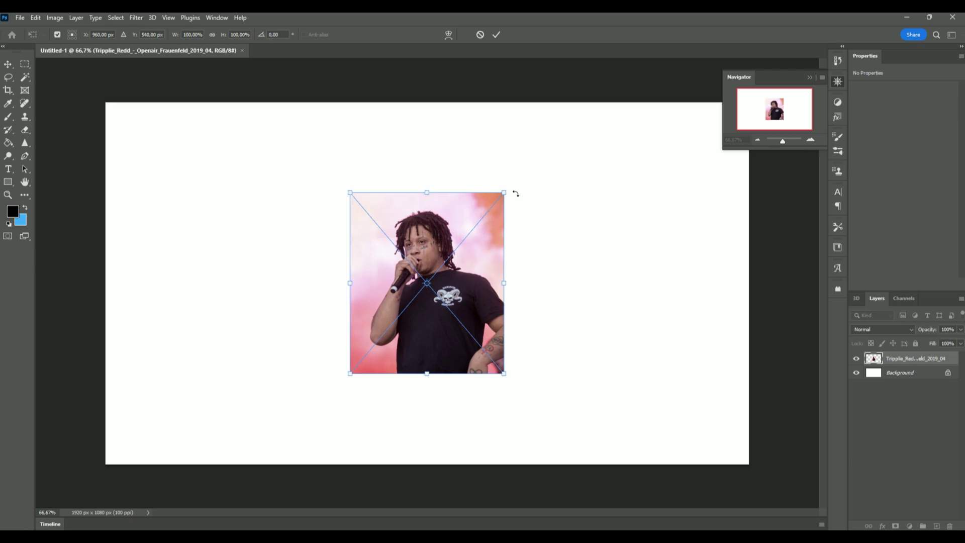
Enlarge the photo proportionally to about 1639 × 1924 px and position it at about X 281 px, Y -122 px.
drag(504, 194, 640, 36)
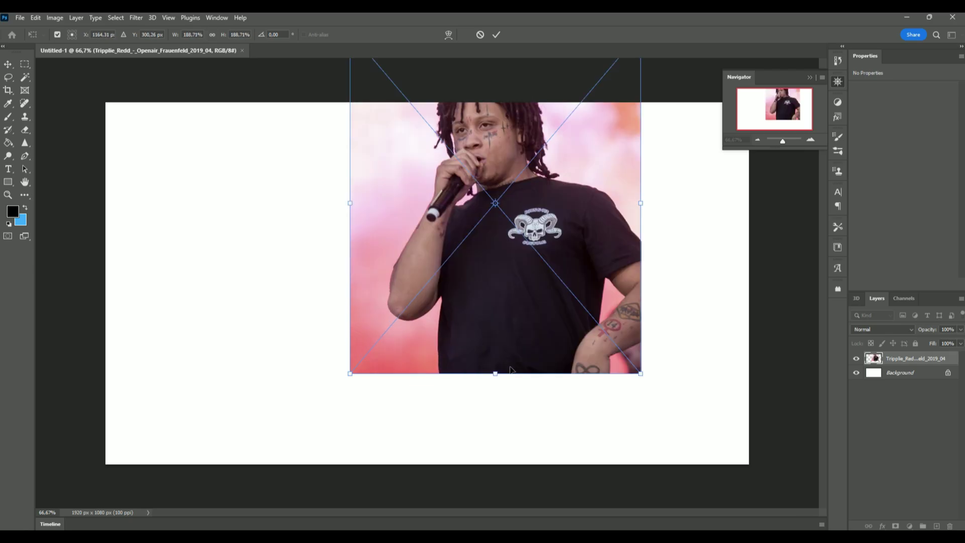
drag(497, 372, 498, 523)
drag(272, 294, 170, 293)
drag(505, 294, 508, 295)
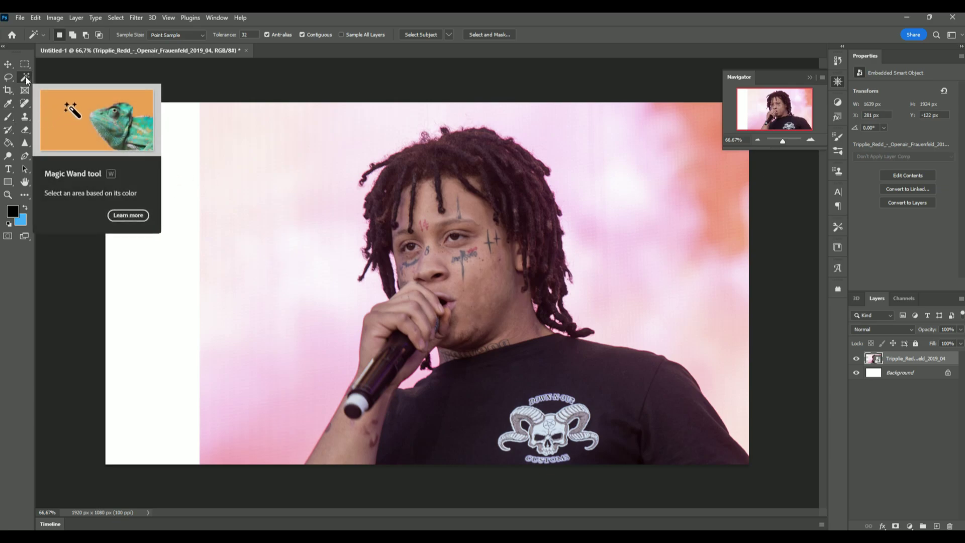
Select the singer with Select Subject, copy him onto a new layer, and check the cutout against the original photo.
click(472, 288)
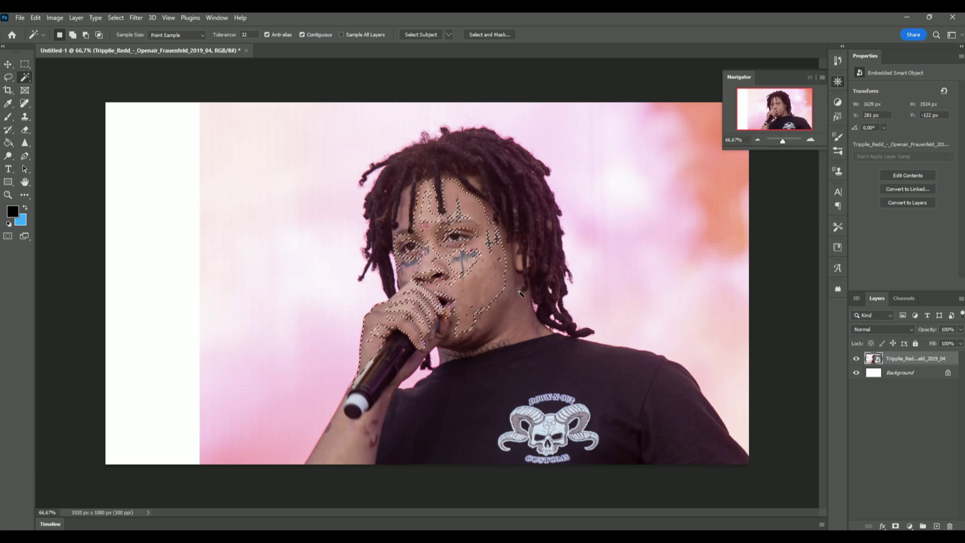
click(416, 36)
click(448, 209)
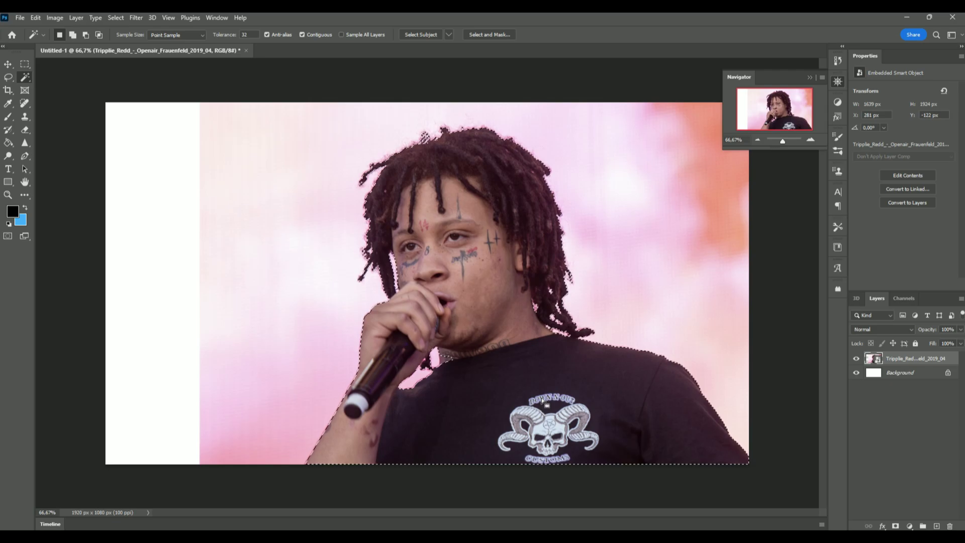
key(ctrl+j)
click(856, 373)
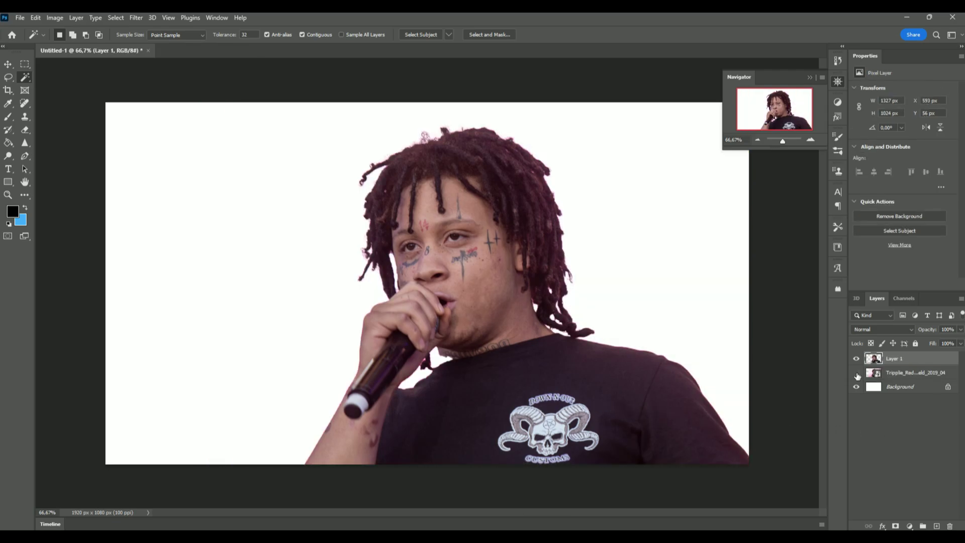
click(857, 375)
click(857, 374)
click(856, 372)
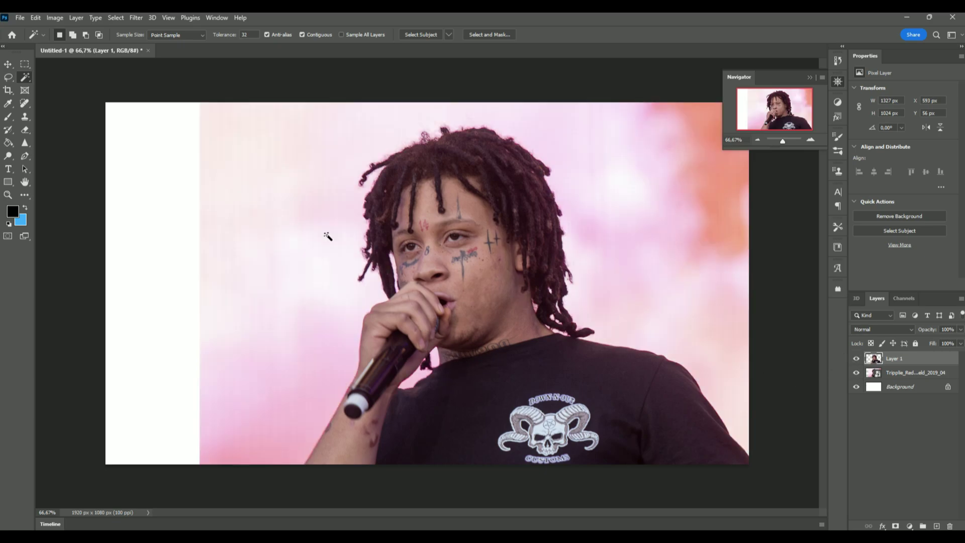
Lasso the neck area under the chin, copy it from the photo layer and paste it above the cutout.
key(l)
mouse_move(440, 352)
mouse_down()
mouse_move(453, 373)
mouse_move(452, 345)
mouse_move(440, 352)
mouse_up()
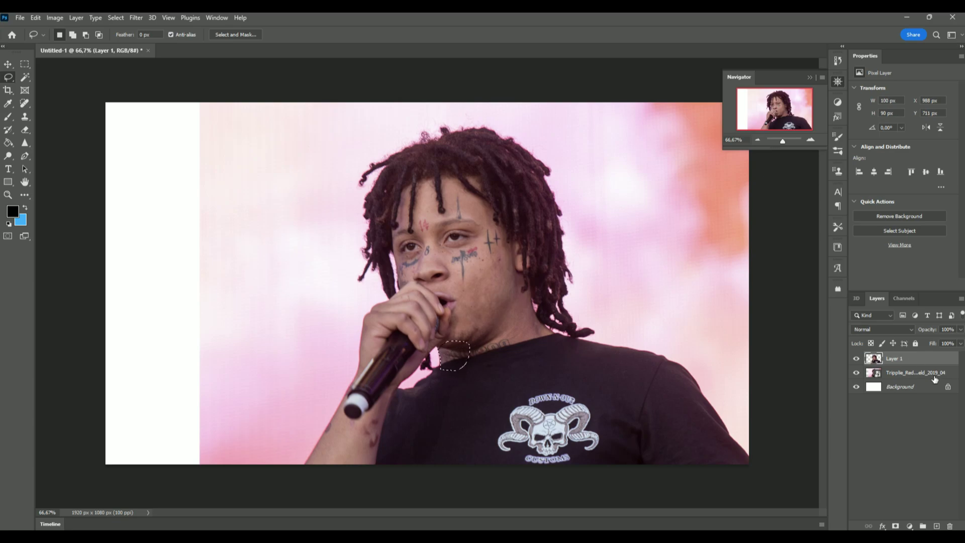
click(900, 373)
key(ctrl+c)
click(895, 359)
key(ctrl+v)
Merge the pasted neck patch with the cutout layer and hide the original photo layer.
shift+click(911, 375)
right_click(911, 376)
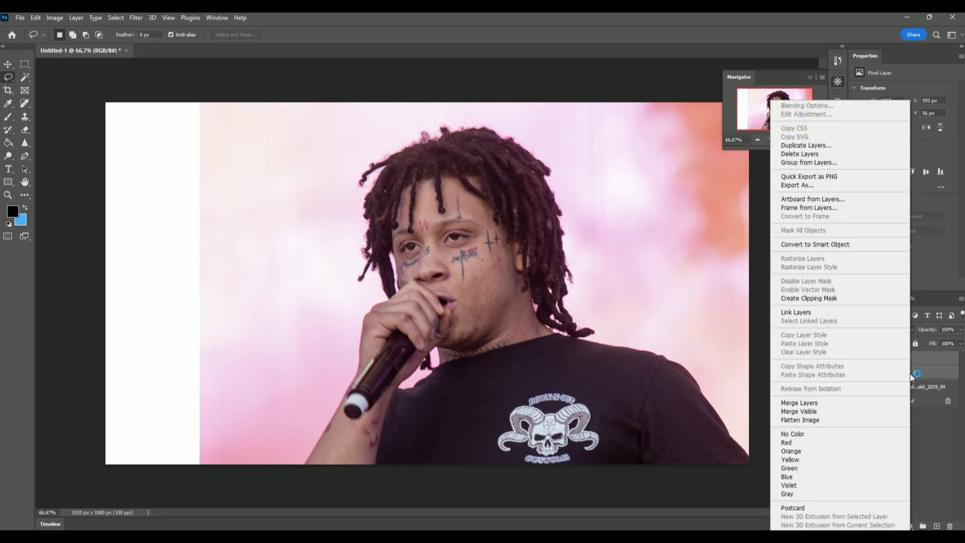
click(815, 403)
click(855, 373)
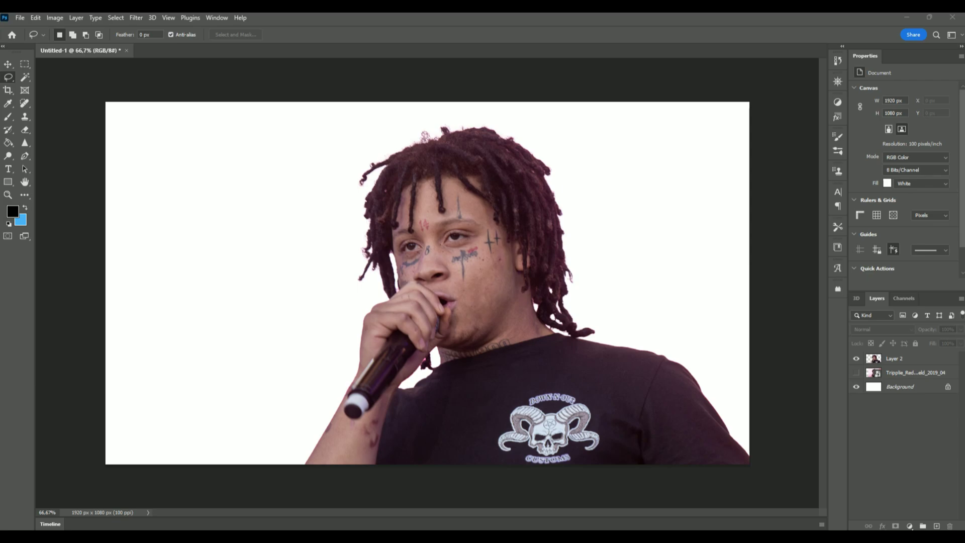
Place the galaxy image above the cutout and scale it to about 1930 × 1091 px so it covers the canvas.
drag(588, 194, 463, 191)
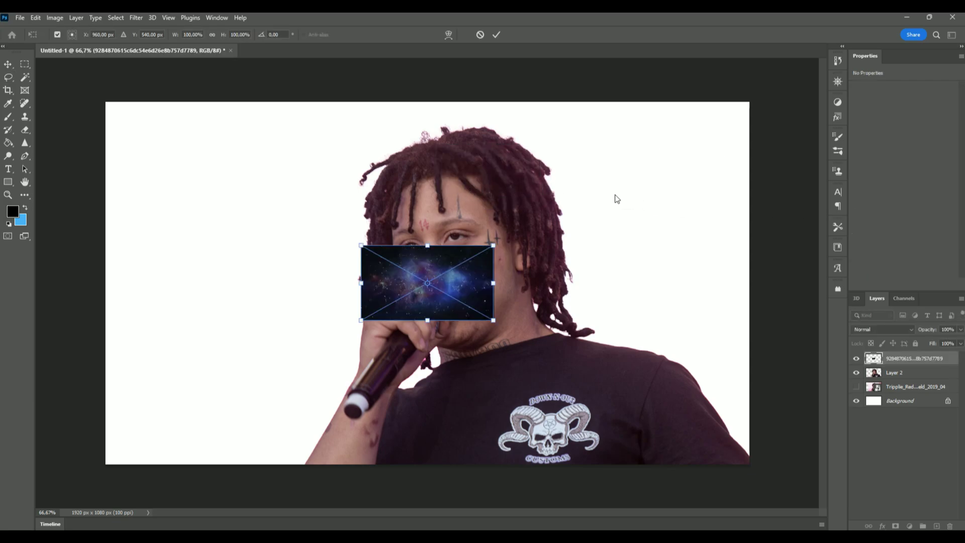
drag(497, 247, 747, 86)
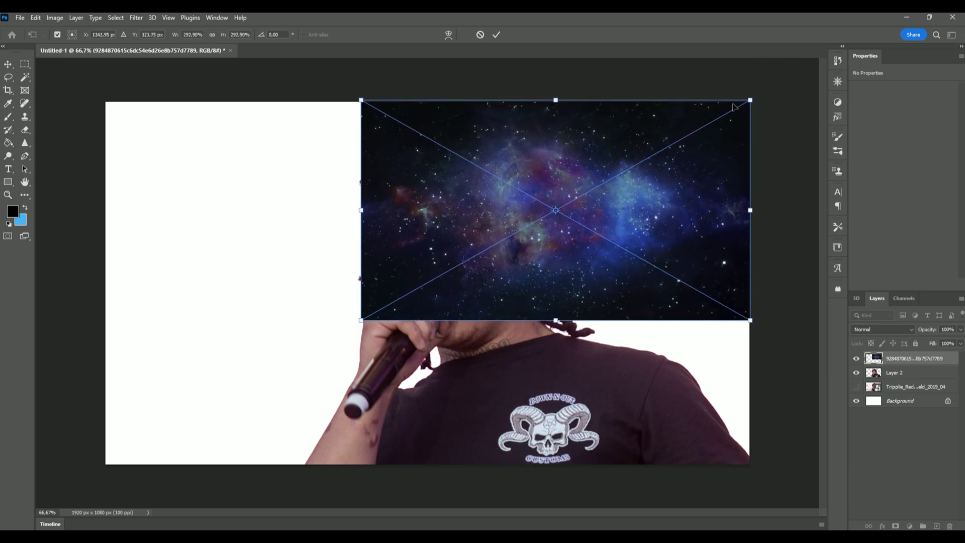
drag(361, 320, 192, 471)
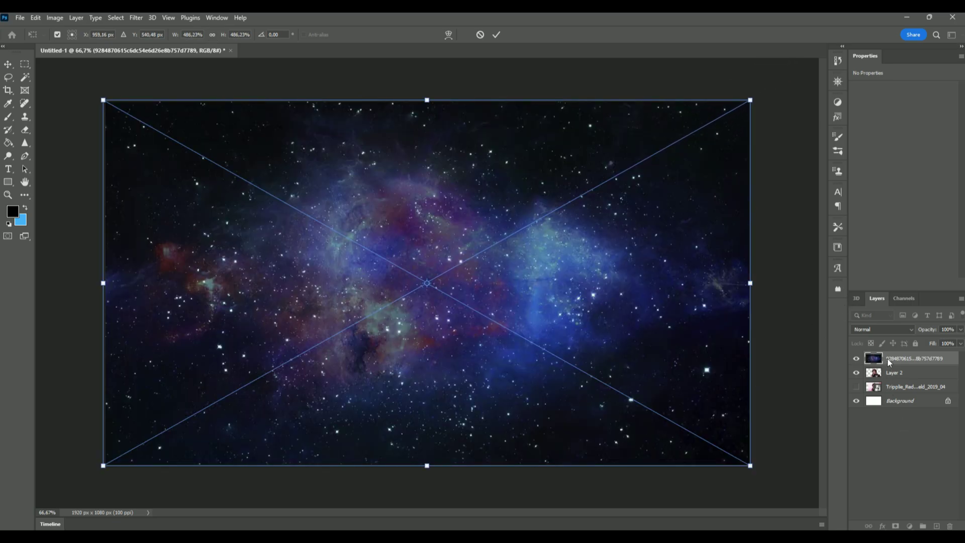
key(Return)
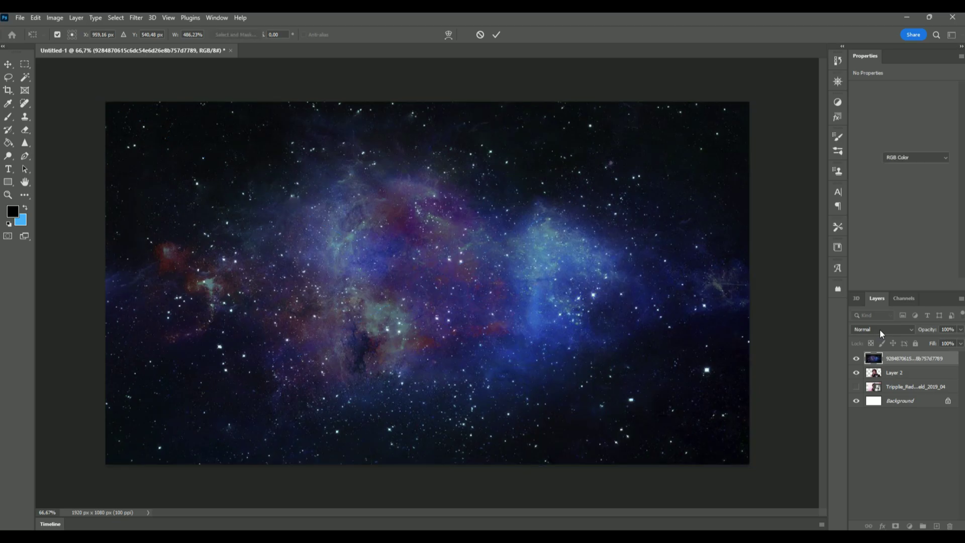
Set the galaxy layer's blend mode to Lighter Color.
click(912, 358)
click(882, 329)
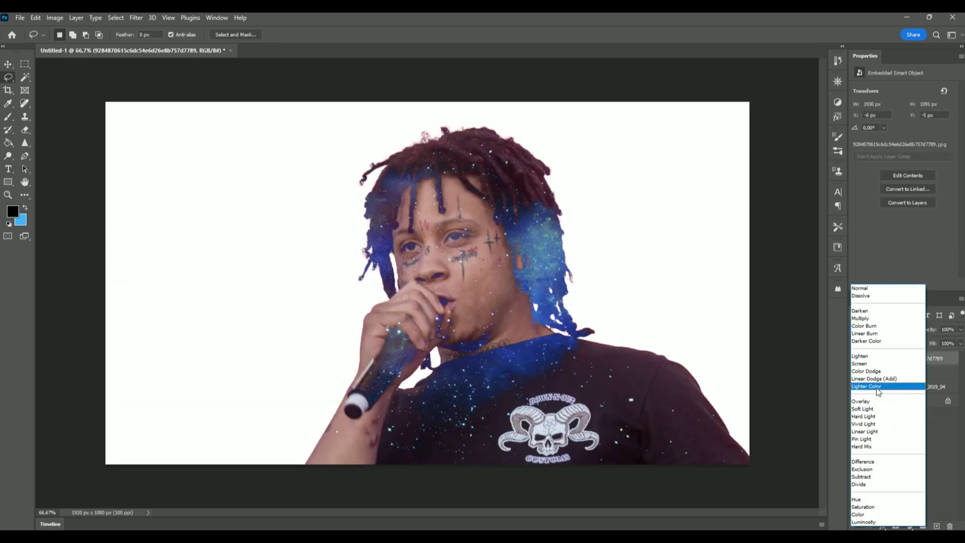
click(884, 381)
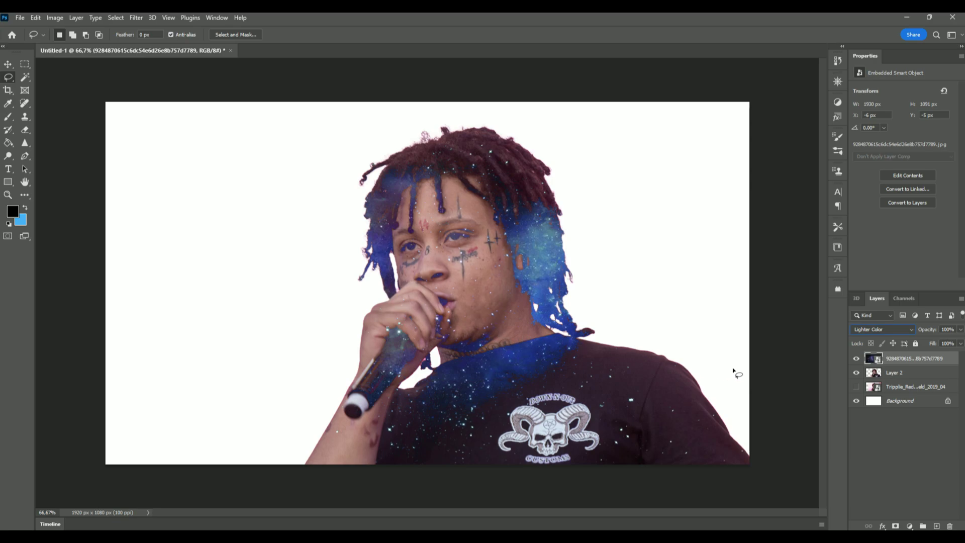
Add a Levels adjustment layer directly above the singer cutout and set its midtone value to 0.69.
click(928, 377)
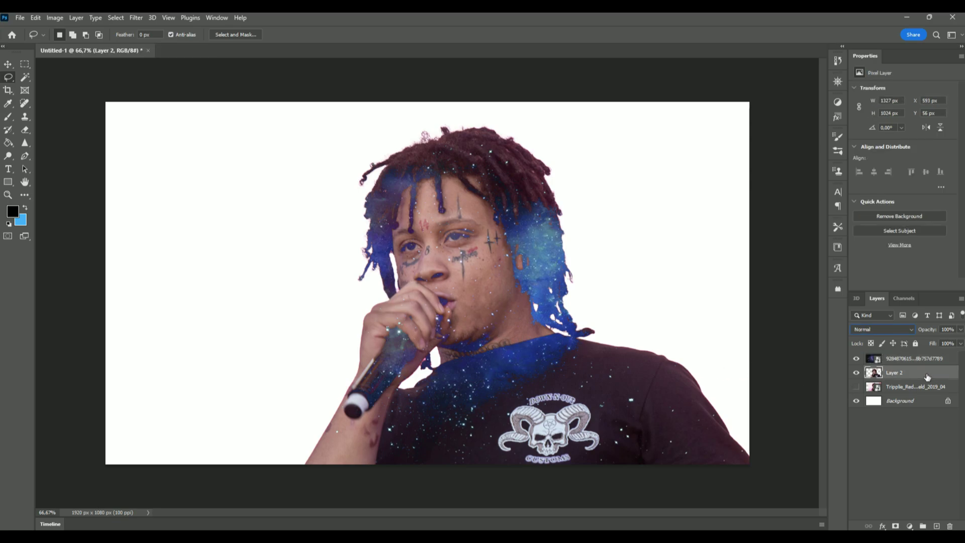
click(837, 102)
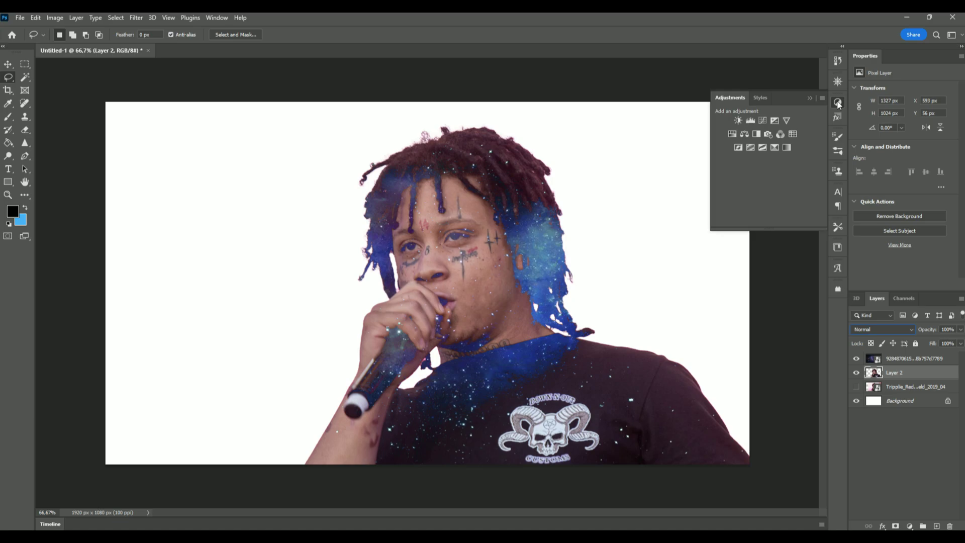
click(749, 122)
mouse_move(912, 159)
mouse_down()
mouse_move(900, 161)
mouse_move(921, 160)
mouse_up()
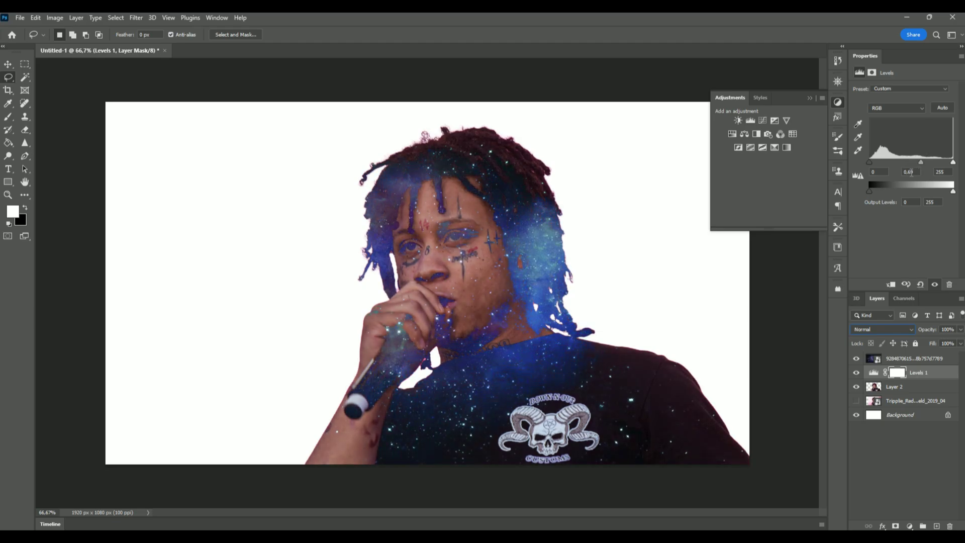
click(809, 98)
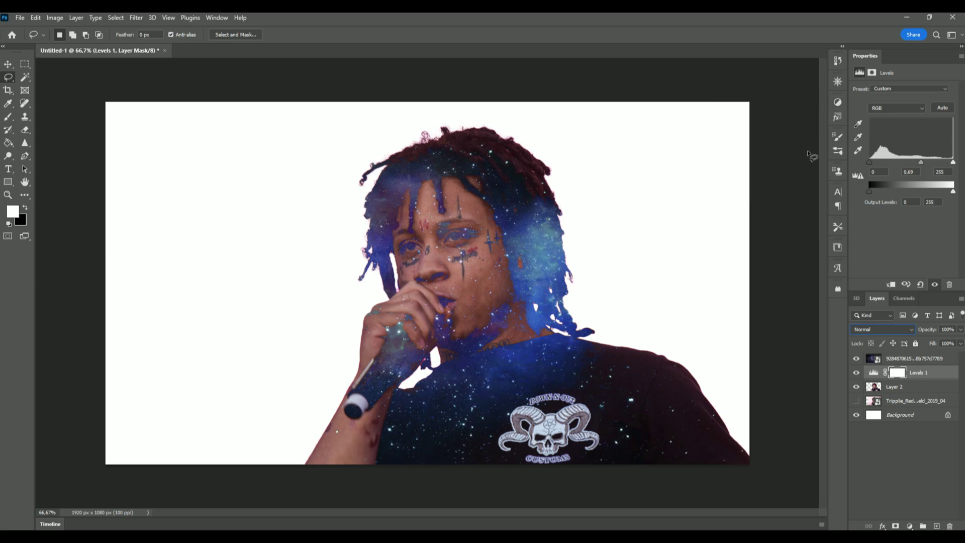
Add a Black & White adjustment layer with the default preset between the singer cutout and the Levels adjustment.
click(837, 102)
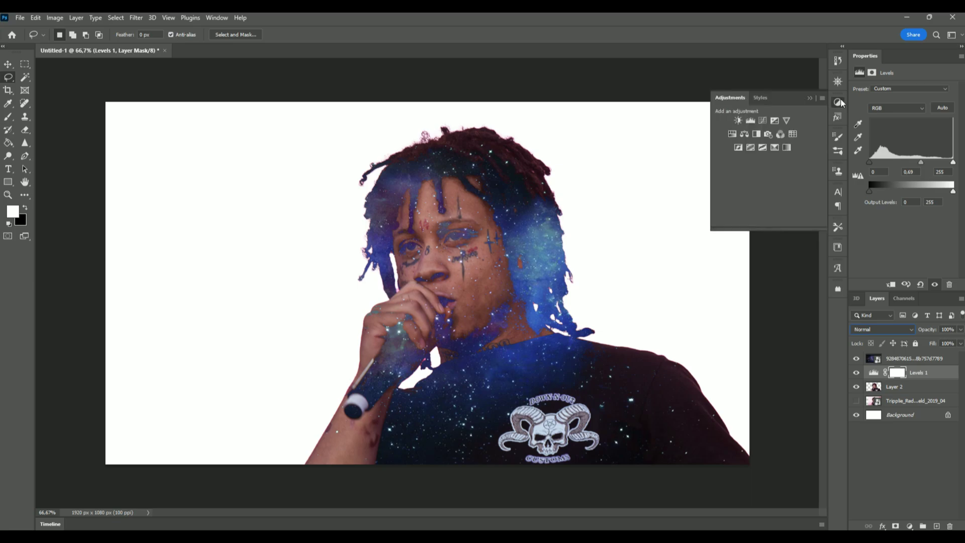
click(756, 135)
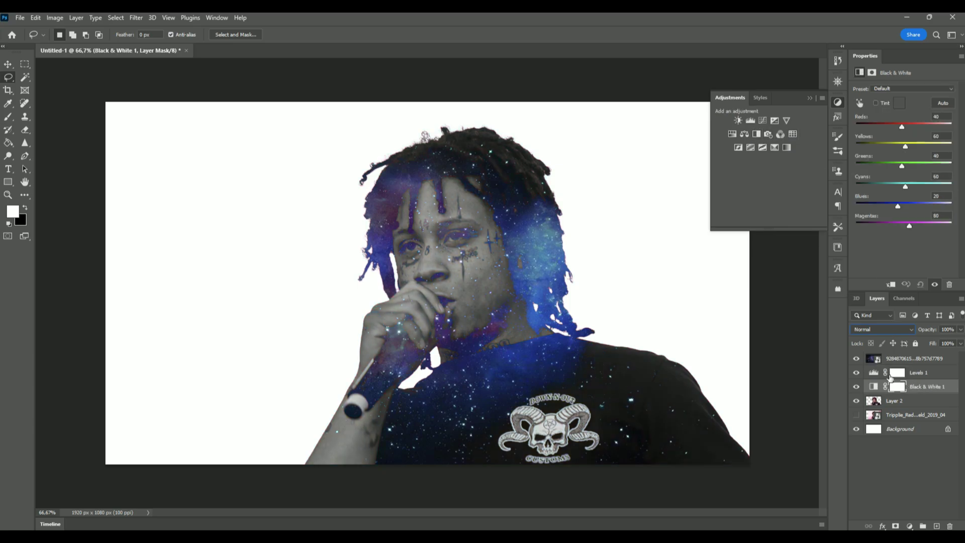
click(810, 98)
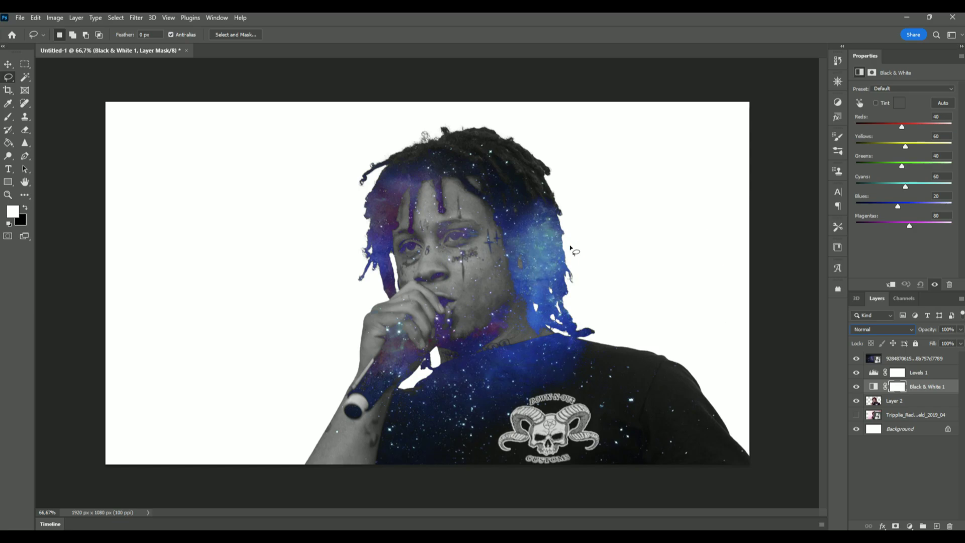
Duplicate the galaxy layer and apply a Box Blur with a 30-pixel radius to the copy.
click(945, 354)
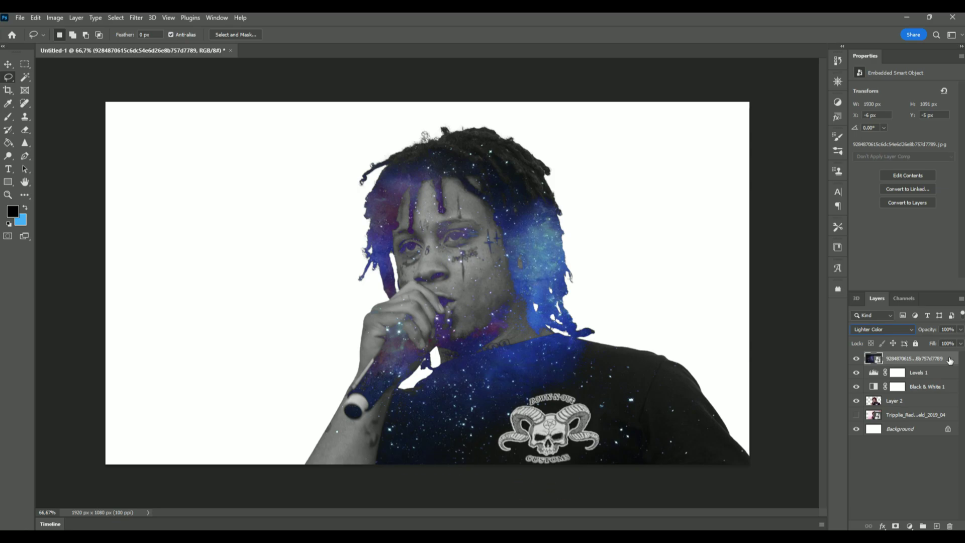
key(ctrl+j)
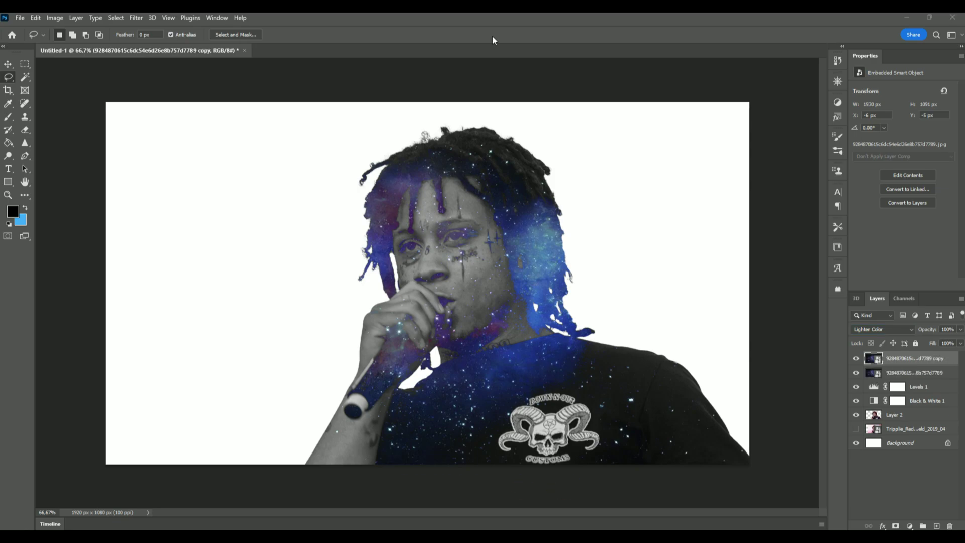
click(136, 18)
mouse_move(165, 148)
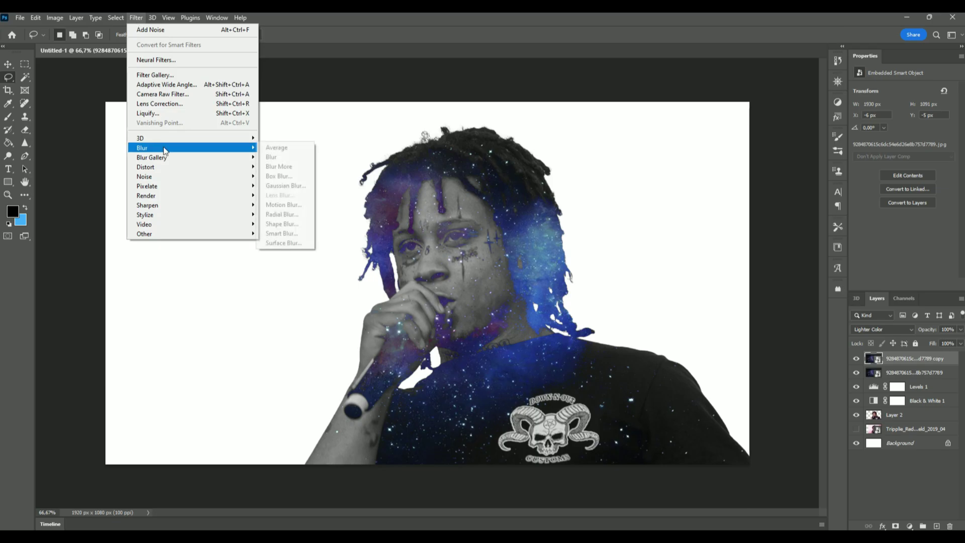
click(287, 177)
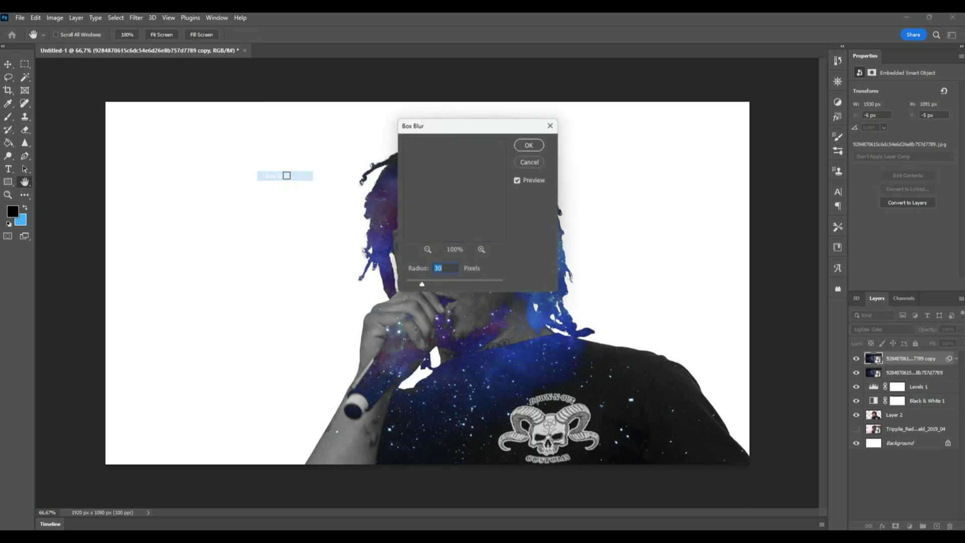
click(541, 143)
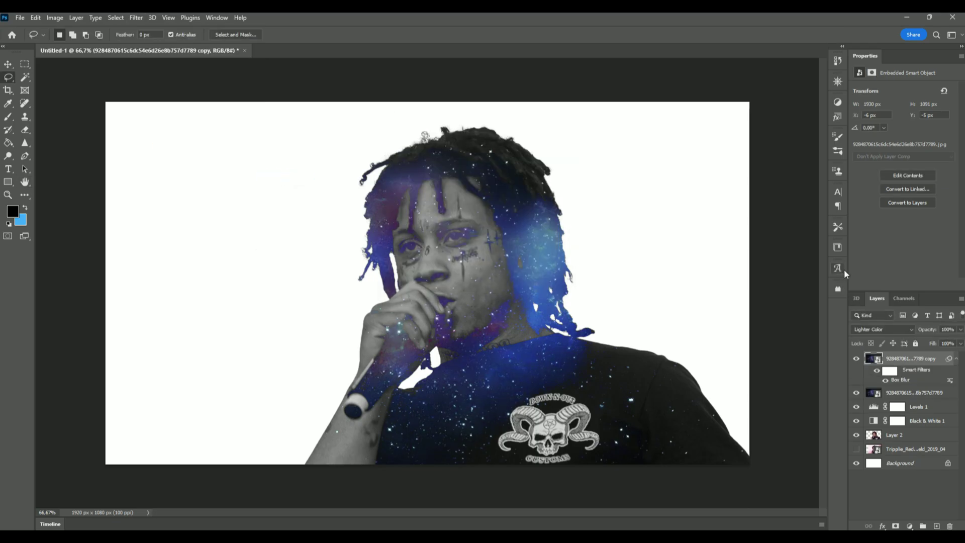
Set the blurred galaxy copy's blend mode to Linear Dodge (Add).
click(884, 328)
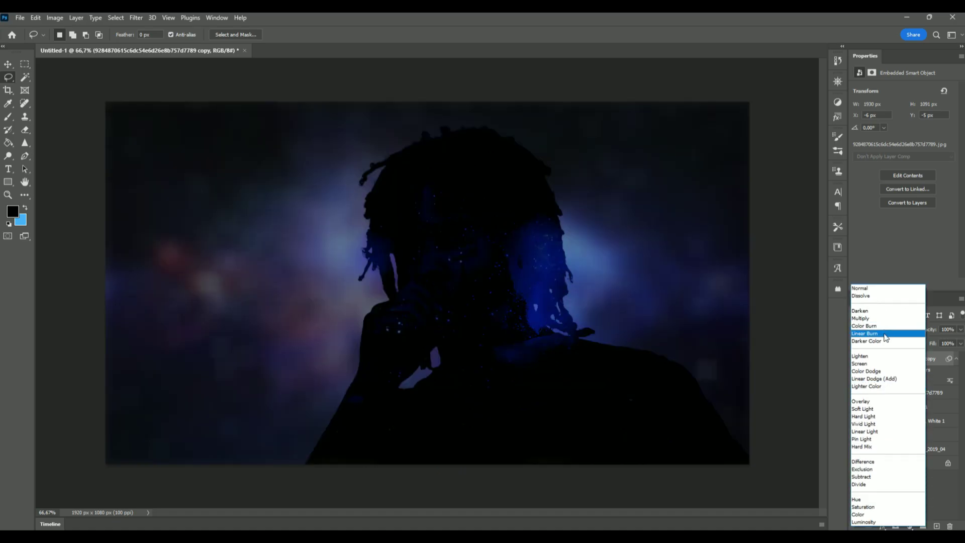
click(875, 379)
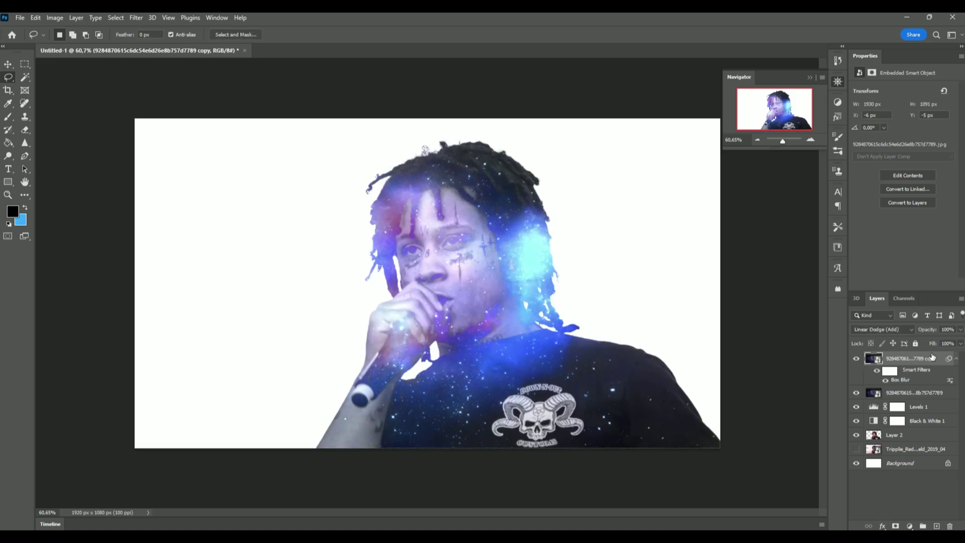
Try opacities of 75% and 85% on the blurred galaxy copy and restore it to 100%.
click(948, 329)
text(75)
key(Return)
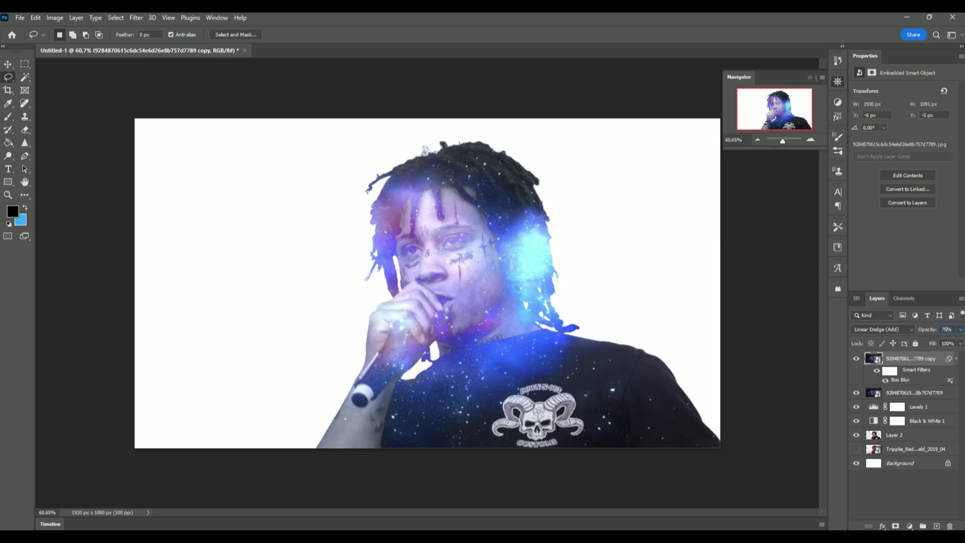
text(7)
key(Return)
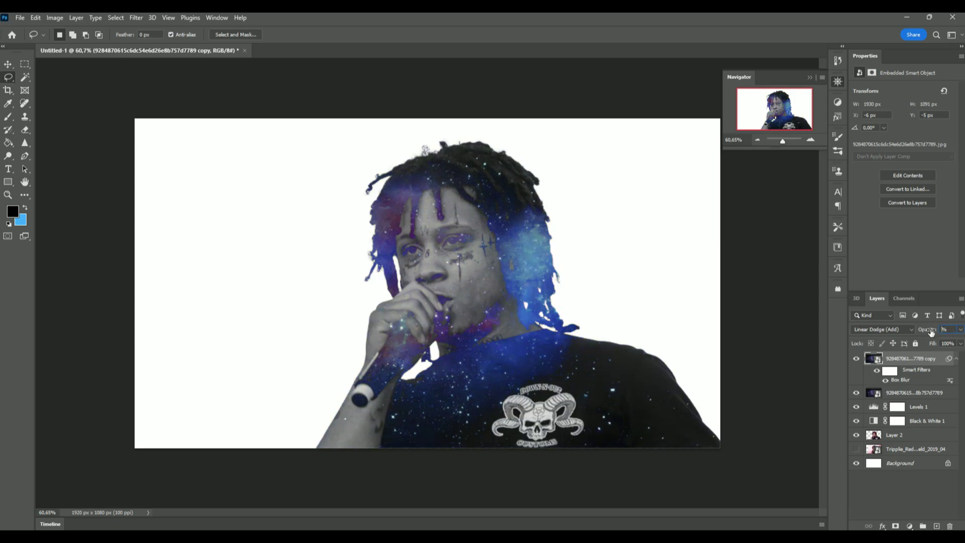
text(85)
key(Return)
key(BackSpace)
text(100)
key(Return)
key(Return)
key(alt+Tab)
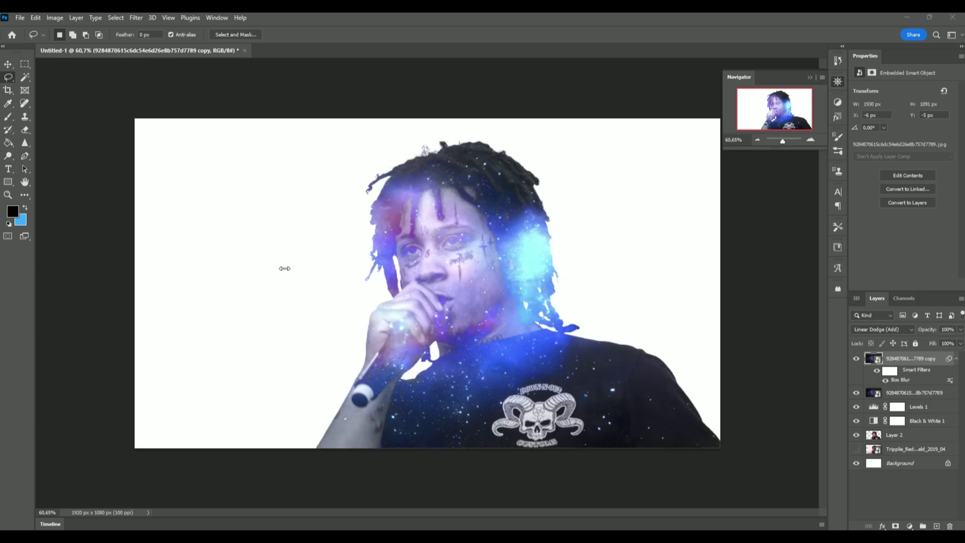
Add the text "1400" in Pyrite Regular at 628 pt, rotate it about -90°, and place it along the canvas's left side.
click(7, 171)
click(7, 170)
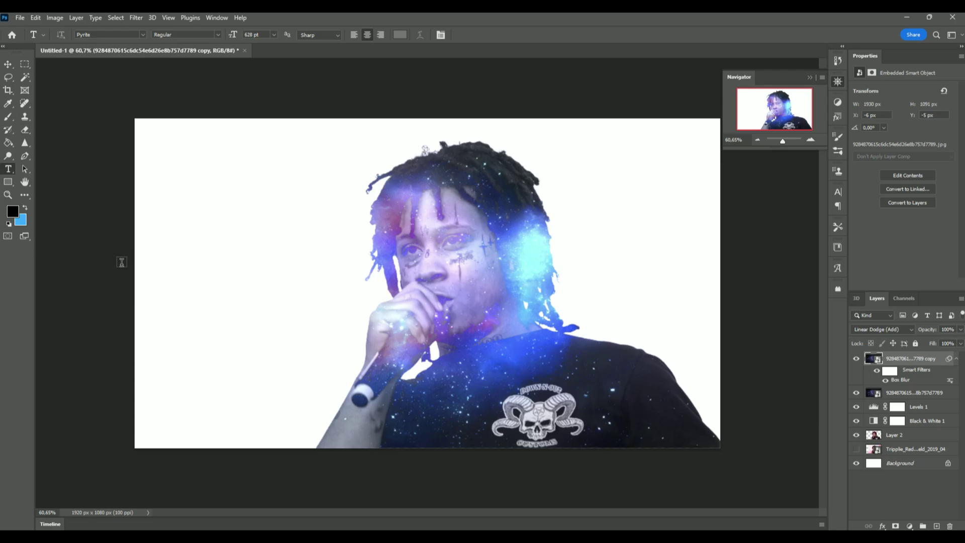
click(188, 201)
text(1400)
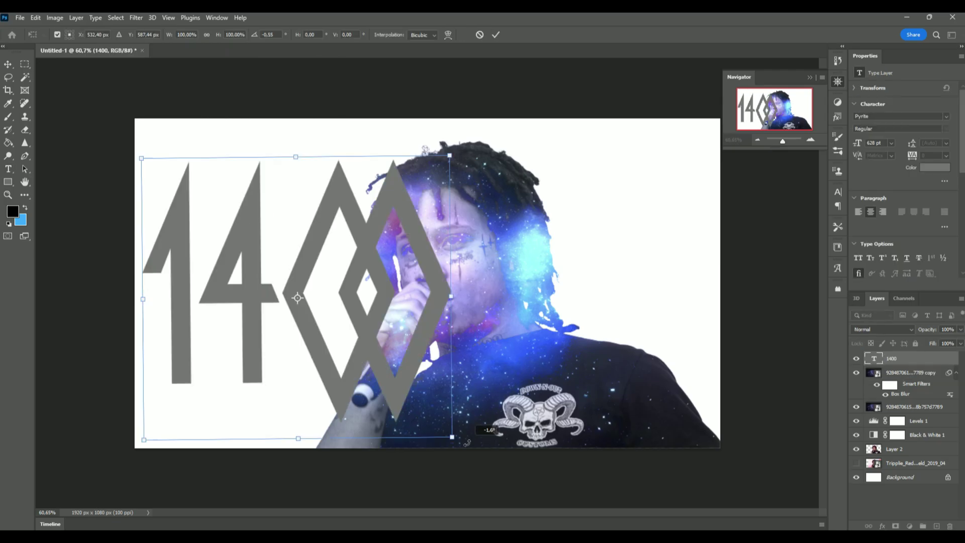
drag(458, 436, 442, 141)
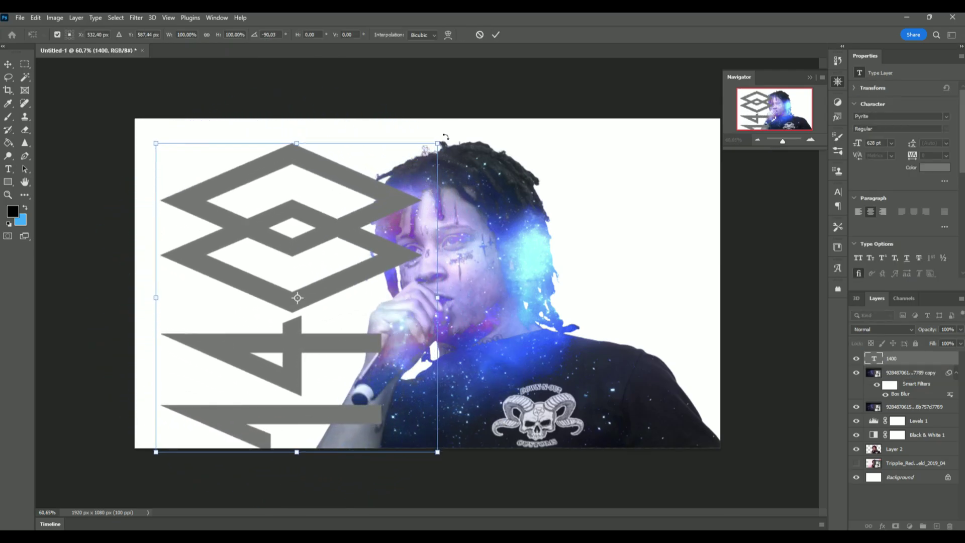
drag(296, 241, 280, 227)
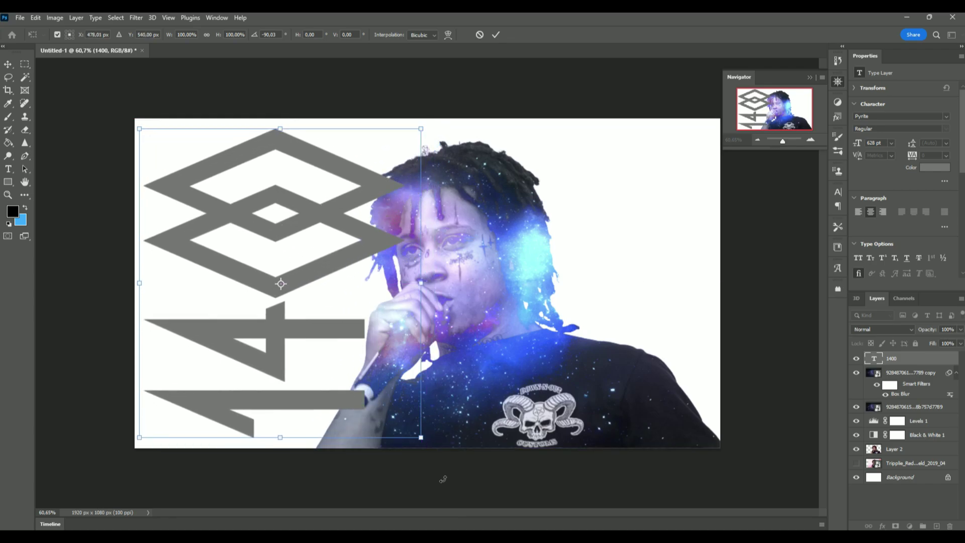
key(Return)
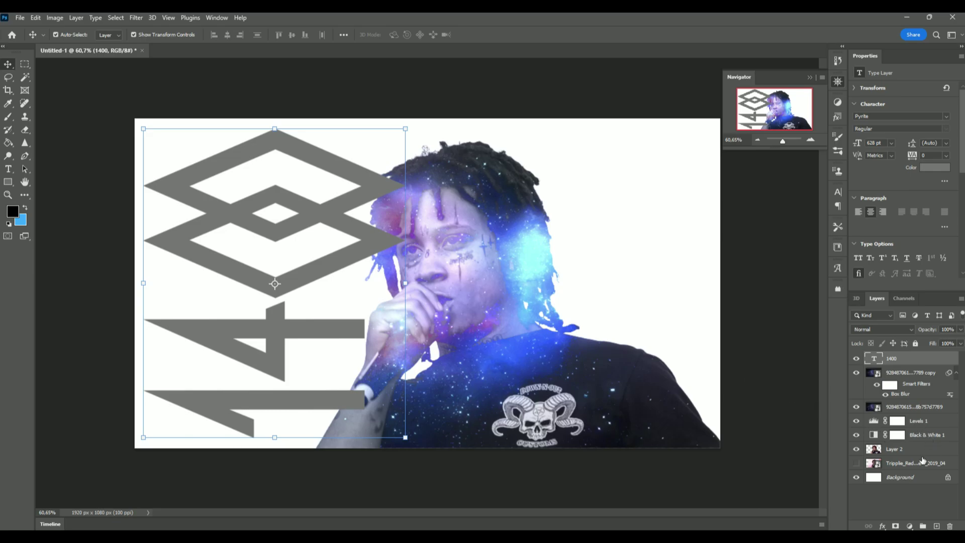
Shift the singer cutout right to X 675 px and move the 1400 text layer directly below the cutout layer.
click(894, 449)
drag(458, 238, 480, 242)
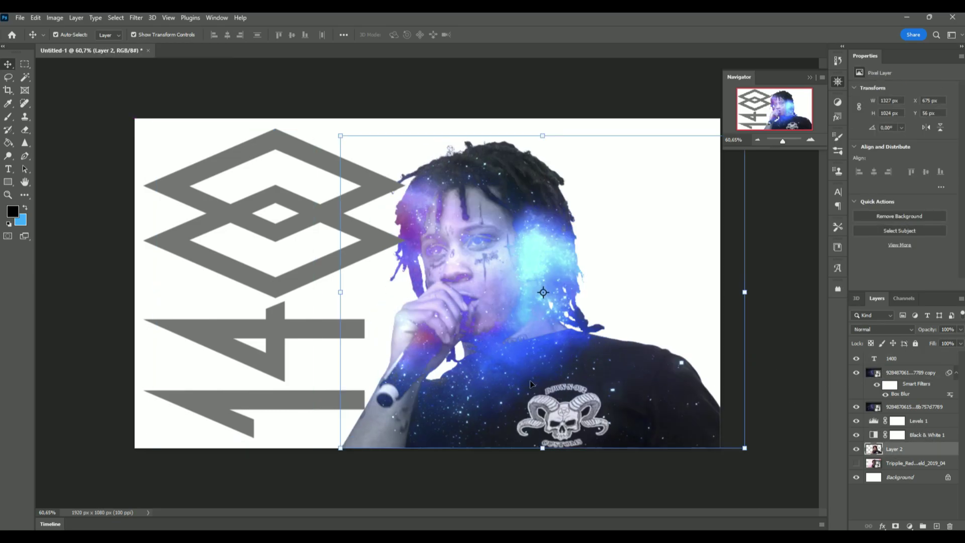
drag(905, 357, 913, 461)
click(812, 467)
drag(782, 141, 783, 142)
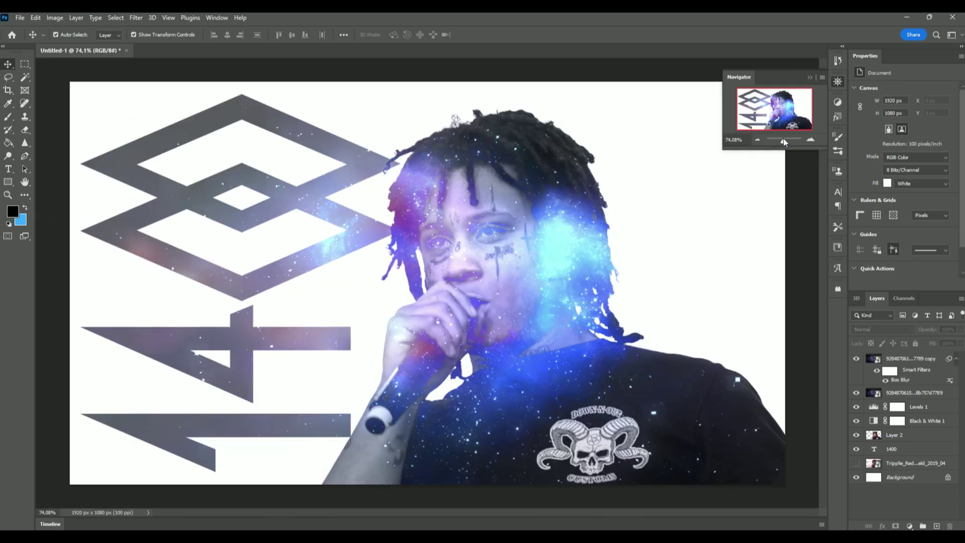
Add a new top layer and paint a soft black vignette around the canvas edges with a 13% opacity, 40% flow brush.
click(937, 526)
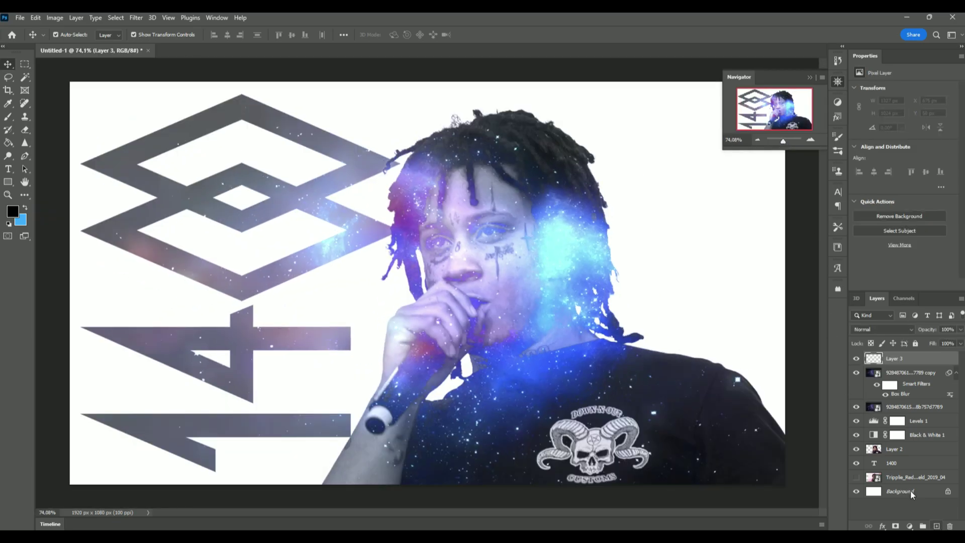
click(837, 102)
click(837, 102)
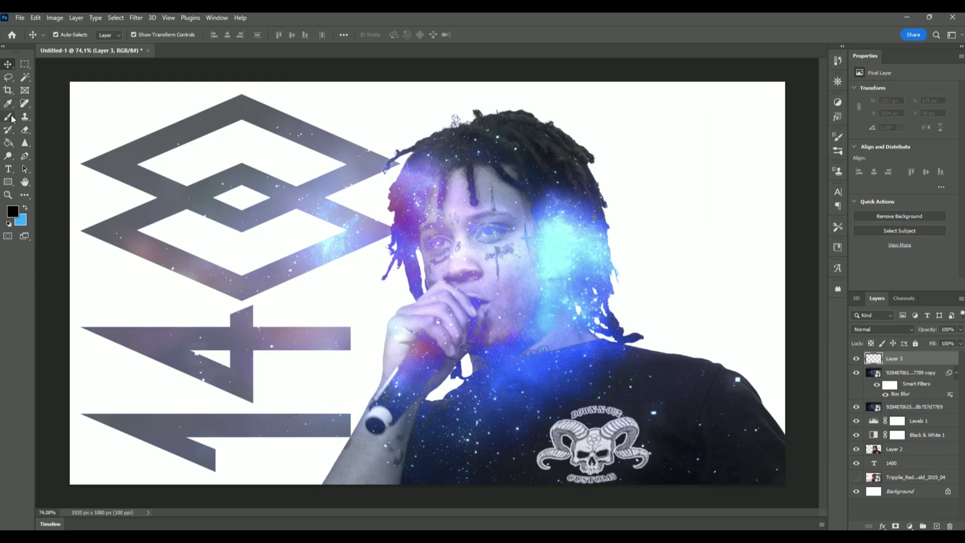
click(8, 116)
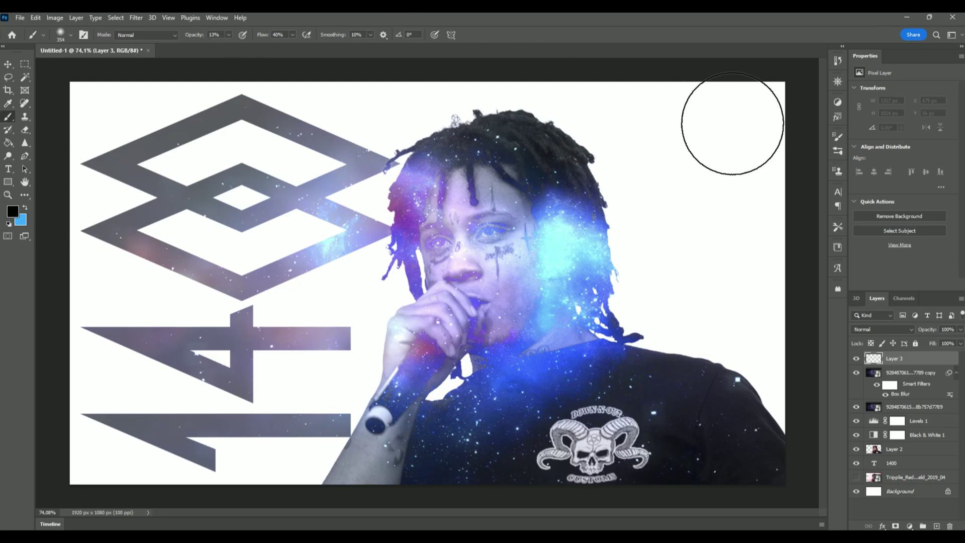
click(837, 81)
drag(782, 140, 780, 142)
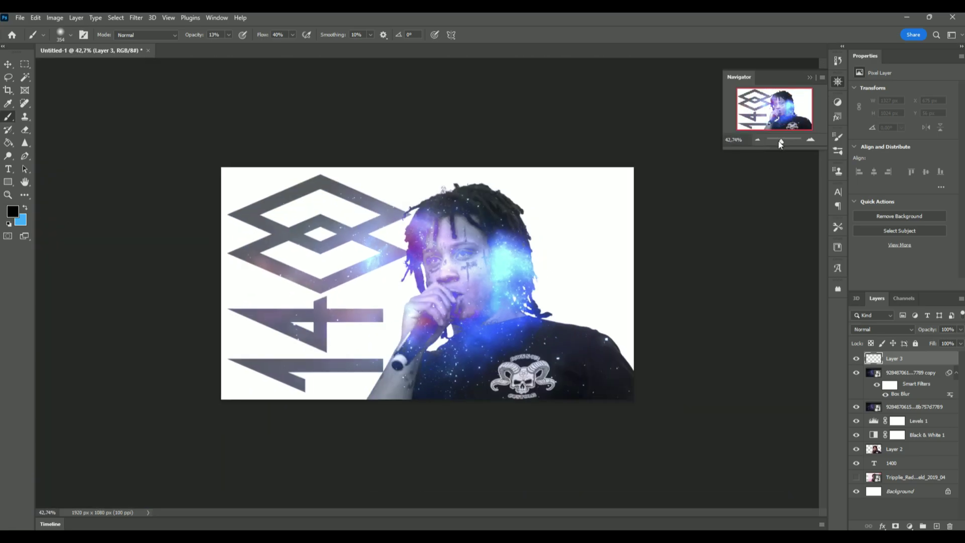
mouse_move(311, 145)
mouse_down()
mouse_move(179, 184)
mouse_move(260, 144)
mouse_move(197, 246)
mouse_move(210, 221)
mouse_move(211, 441)
mouse_move(162, 376)
mouse_move(385, 455)
mouse_move(188, 410)
mouse_move(388, 435)
mouse_move(185, 295)
mouse_up()
drag(780, 141, 781, 141)
click(857, 359)
click(856, 359)
click(857, 359)
click(856, 358)
scroll(602, 189, up, 2)
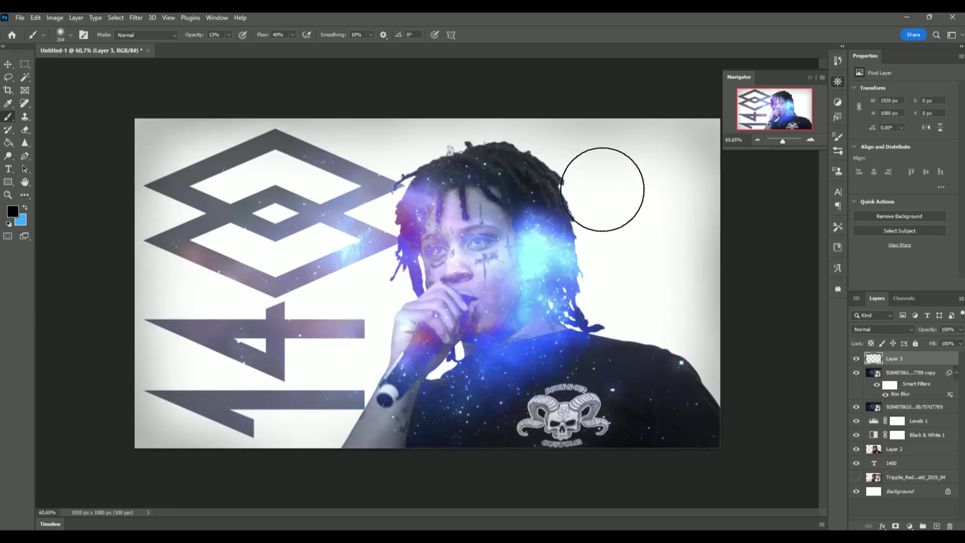
Export the composite as a 1920 × 1080 px PNG at 100% scale, named blend.
click(19, 17)
click(241, 86)
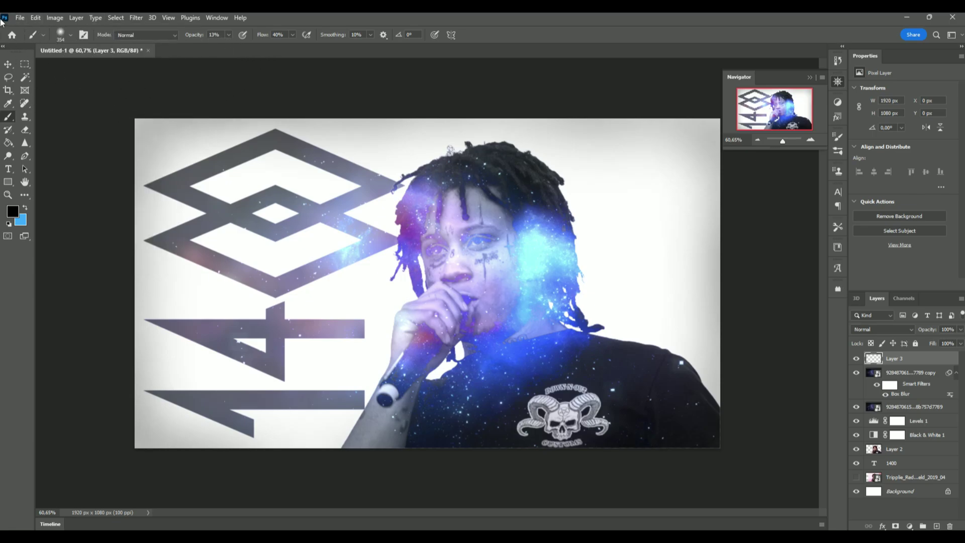
click(20, 22)
mouse_move(100, 190)
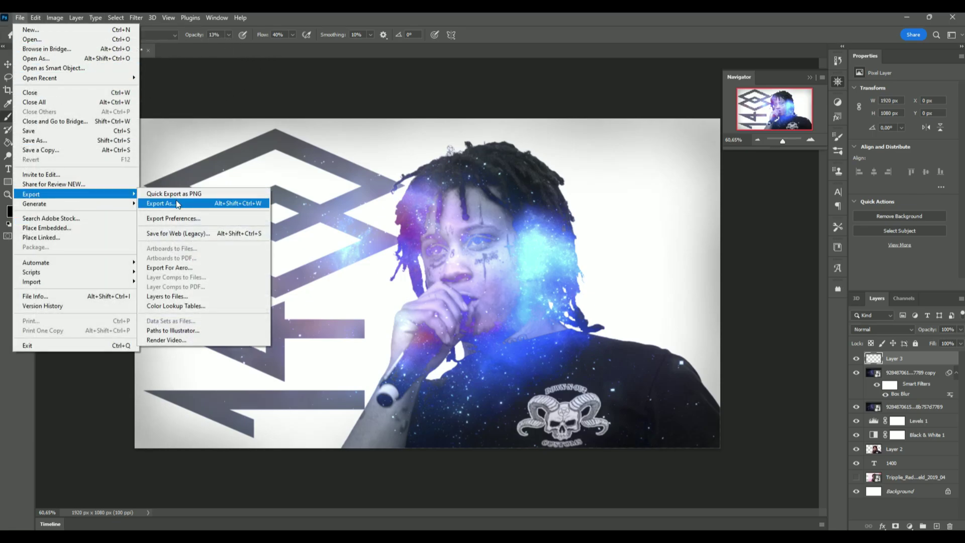
click(171, 203)
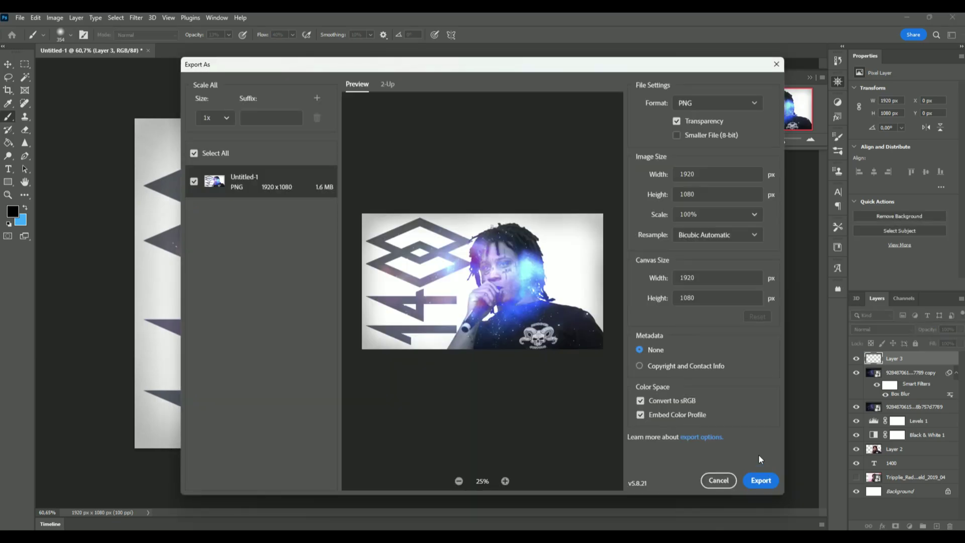
click(760, 479)
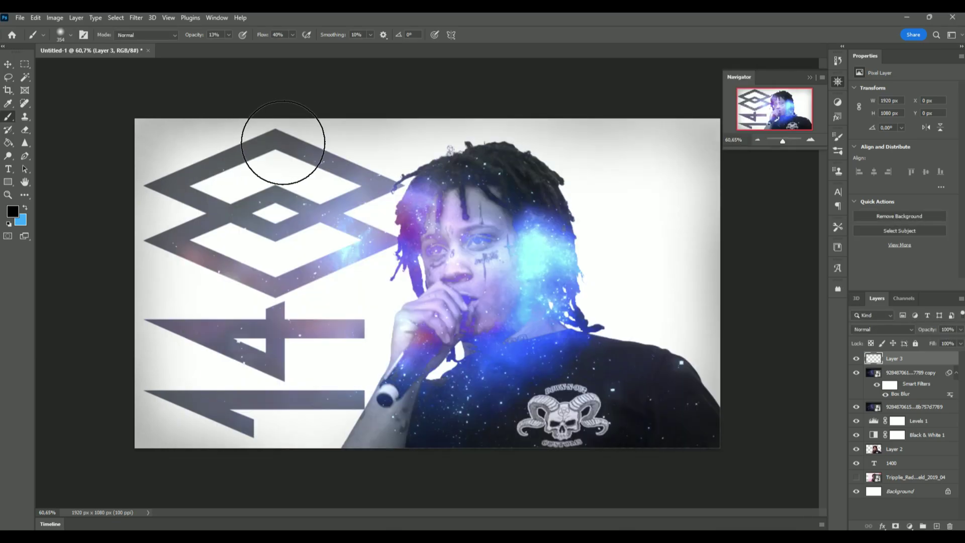
Create a new 1920 × 1080 px document at 100 ppi and place blend.png so it fills the canvas.
click(17, 18)
click(22, 31)
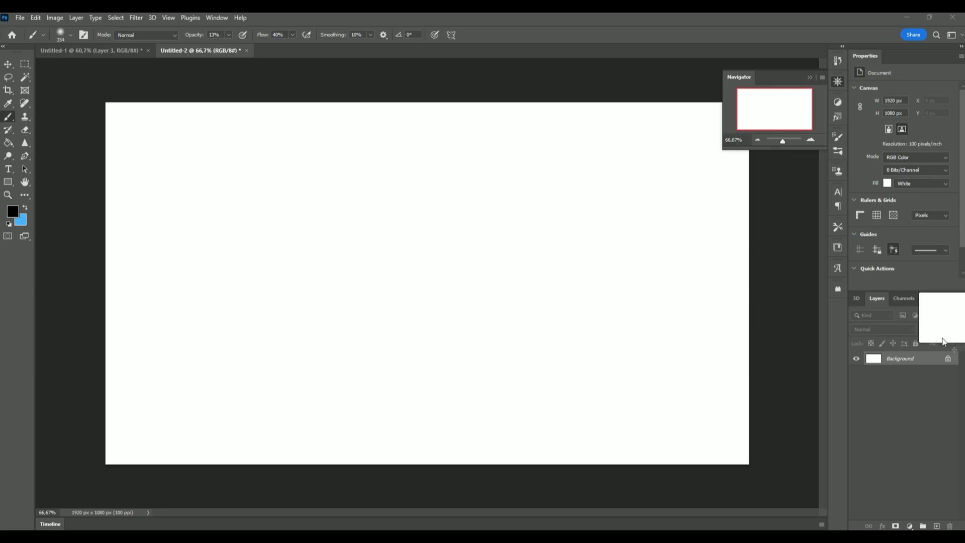
drag(943, 342, 378, 273)
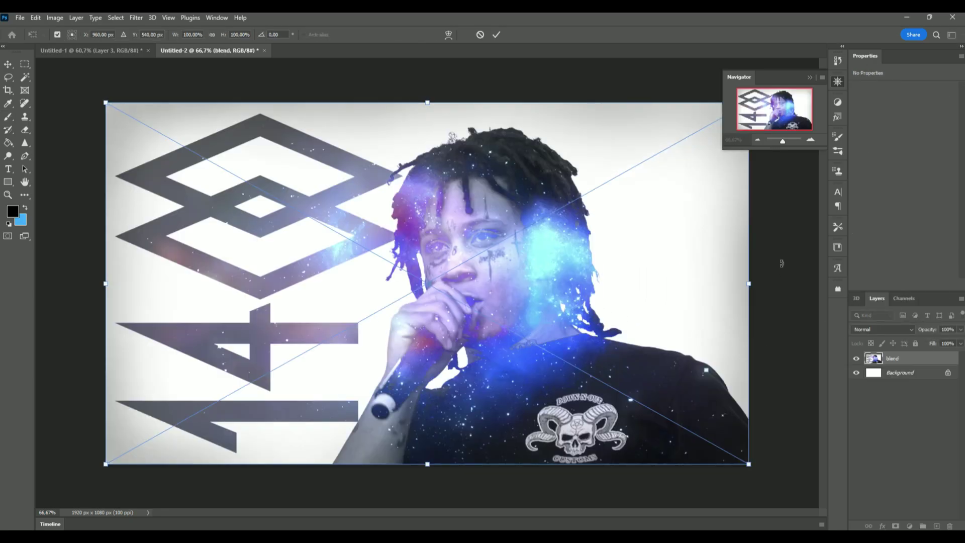
key(Return)
Delete the white Background layer from the new document.
key(b)
click(900, 373)
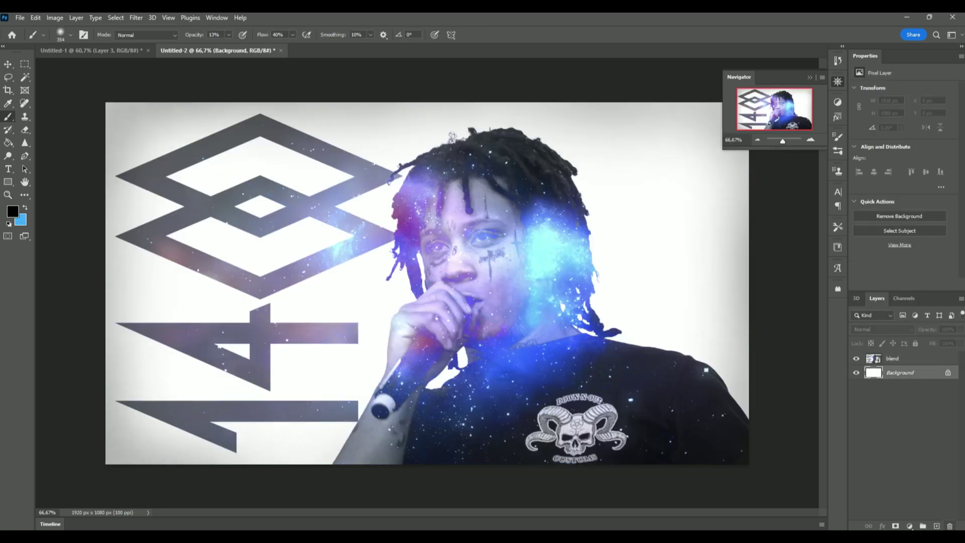
click(949, 526)
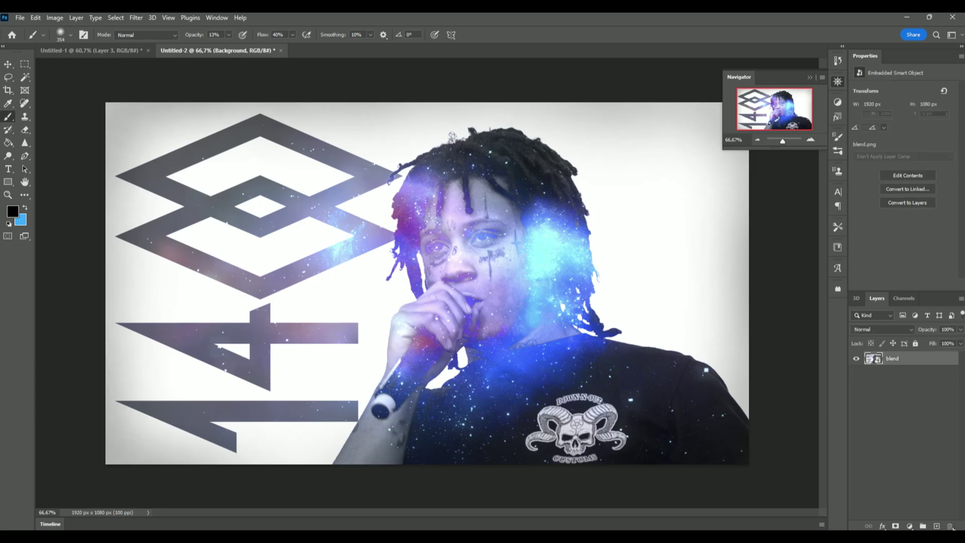
Apply the Sharpen More filter to the blend layer.
click(136, 18)
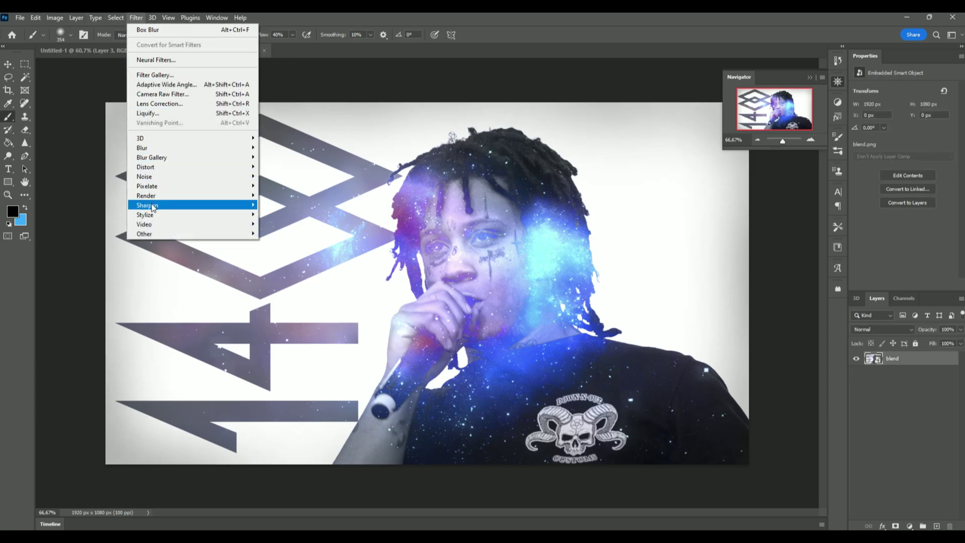
mouse_move(153, 206)
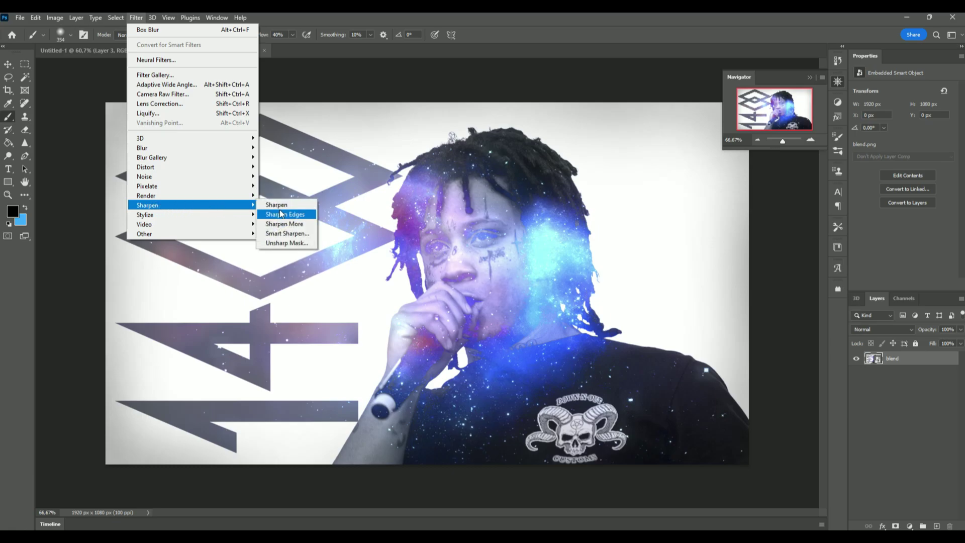
click(295, 226)
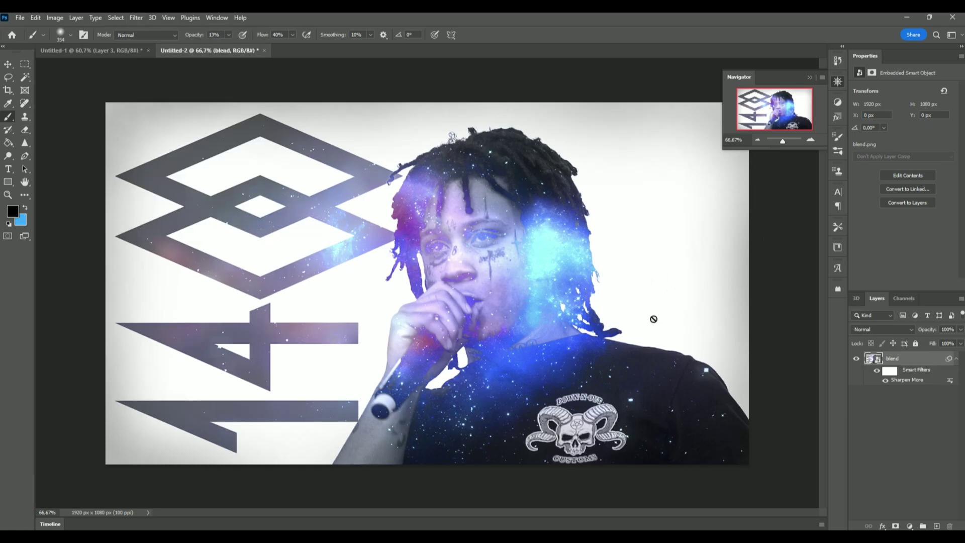
Open the Add Noise filter for the blend layer.
click(135, 17)
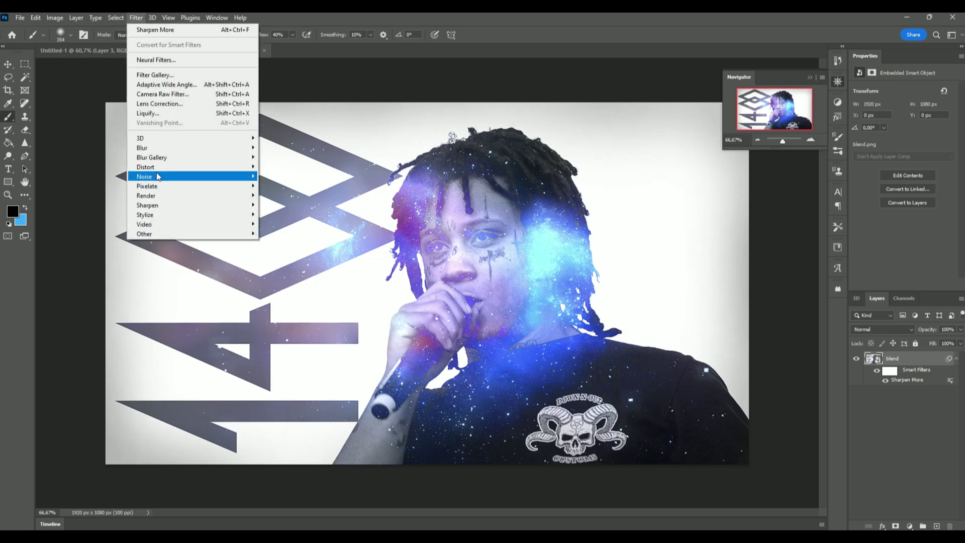
mouse_move(191, 176)
click(281, 176)
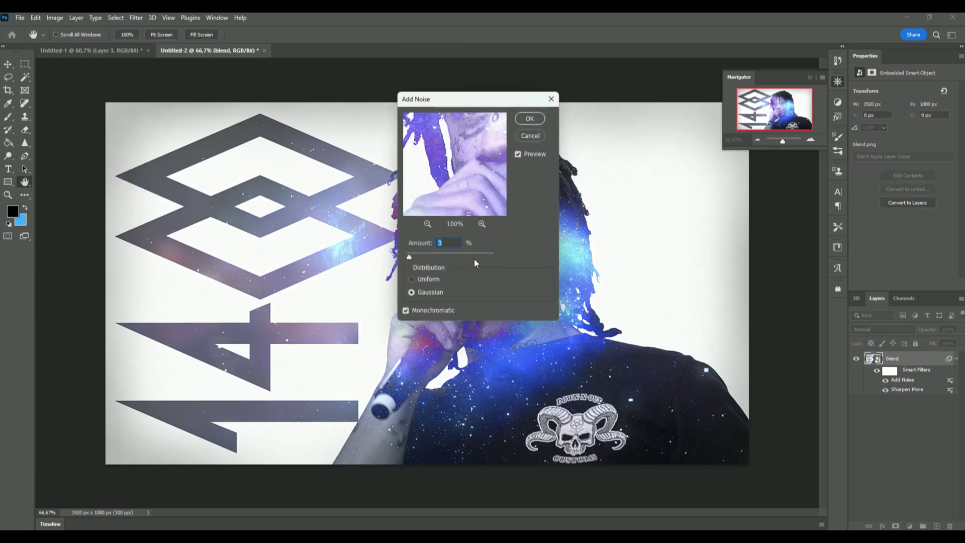